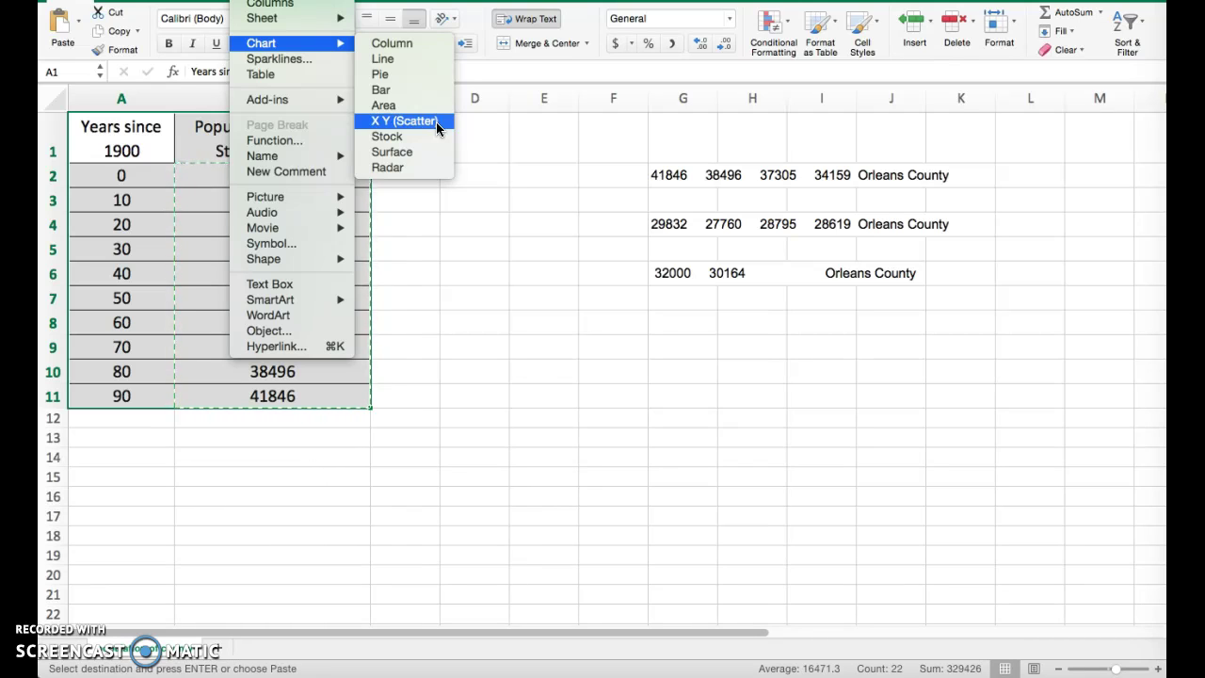
Step: Insert an X Y (Scatter) chart from the years and population data and place it beside the table near columns E to K
left_click(436, 121)
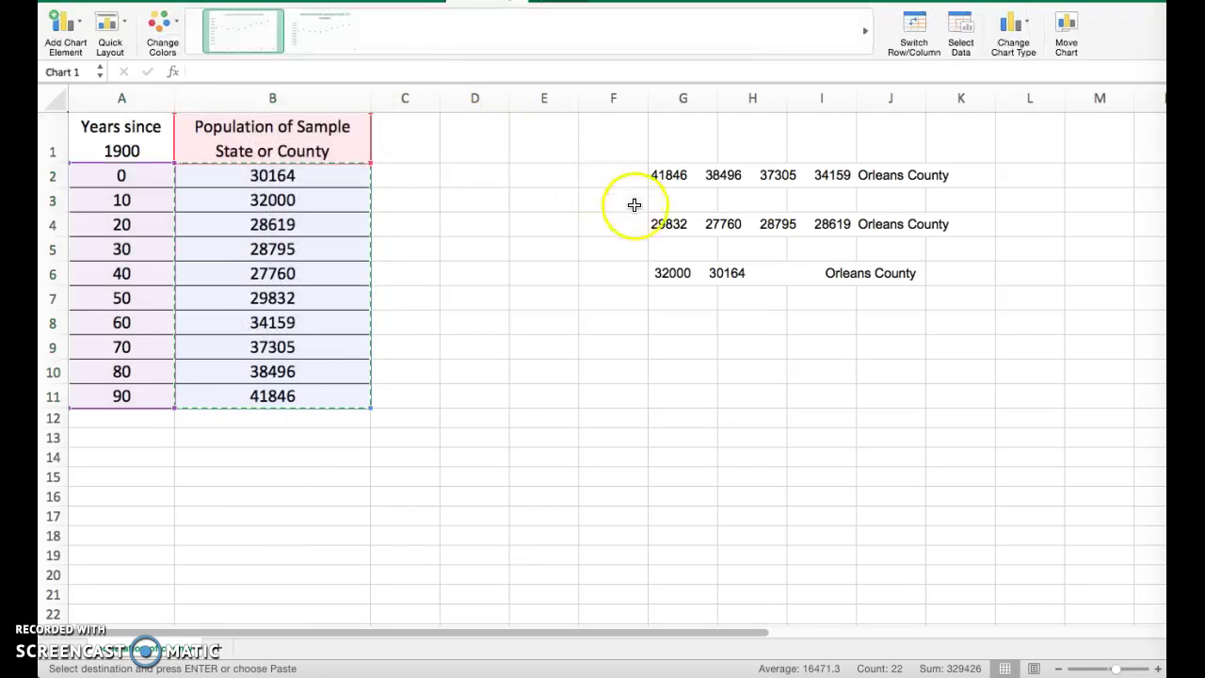
left_click_drag(459, 260, 563, 148)
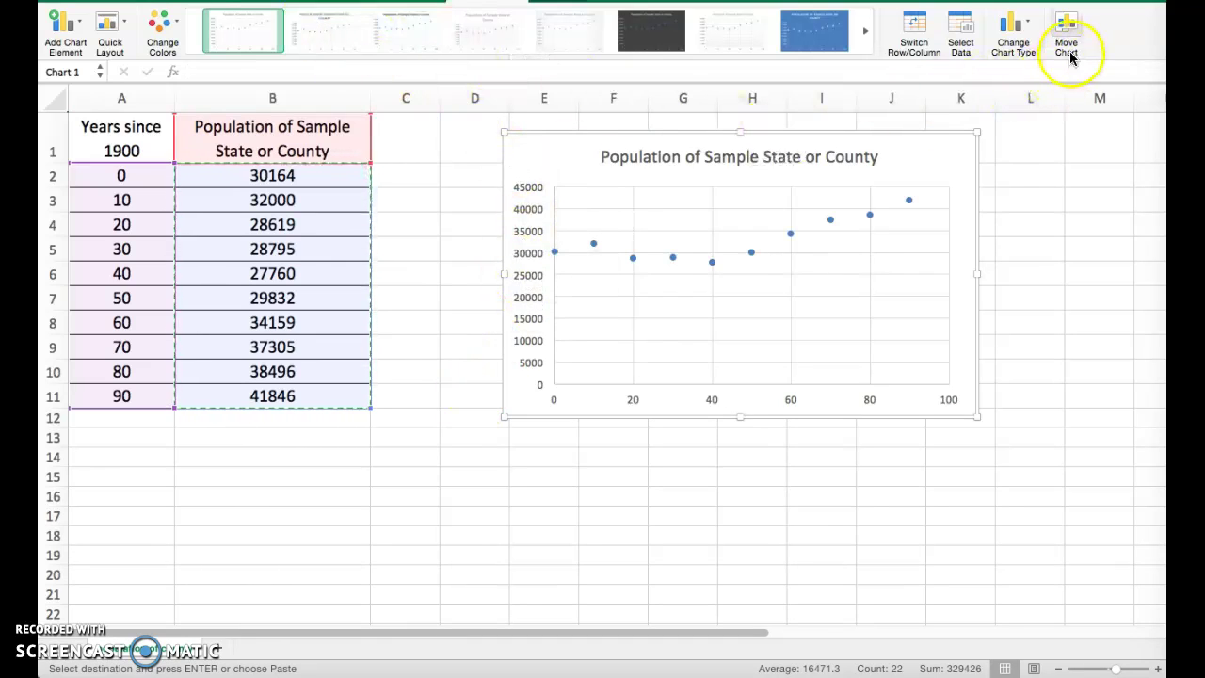
left_click(1021, 52)
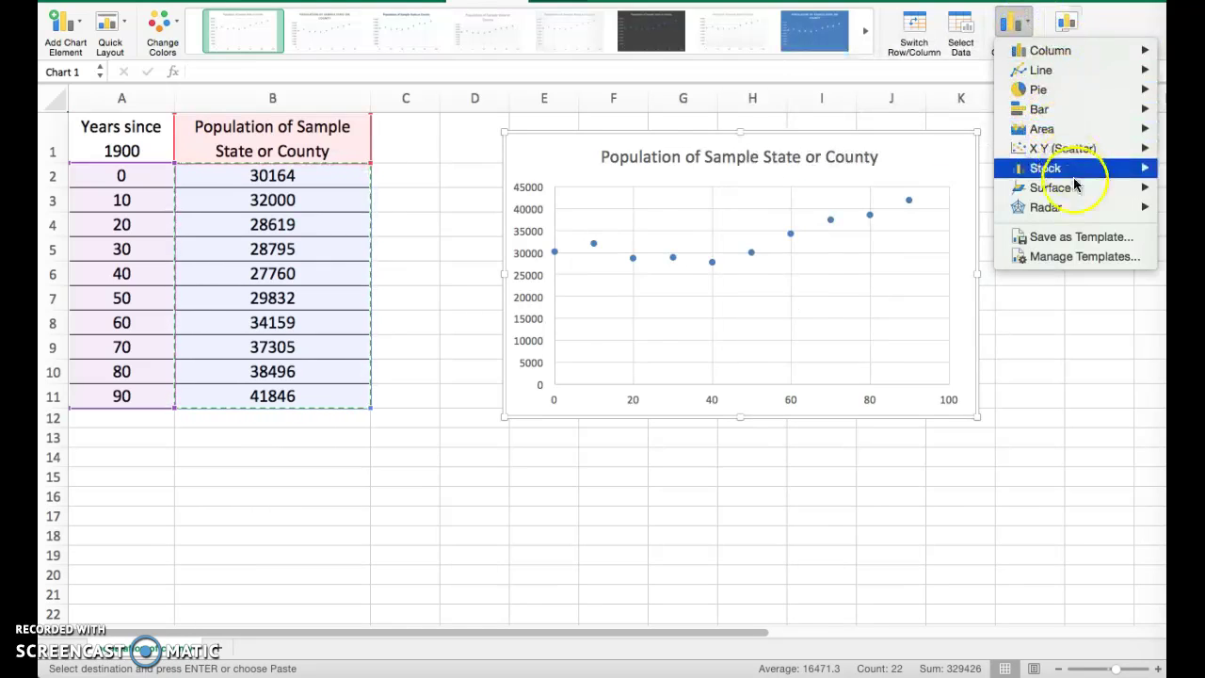
mouse_move(1073, 189)
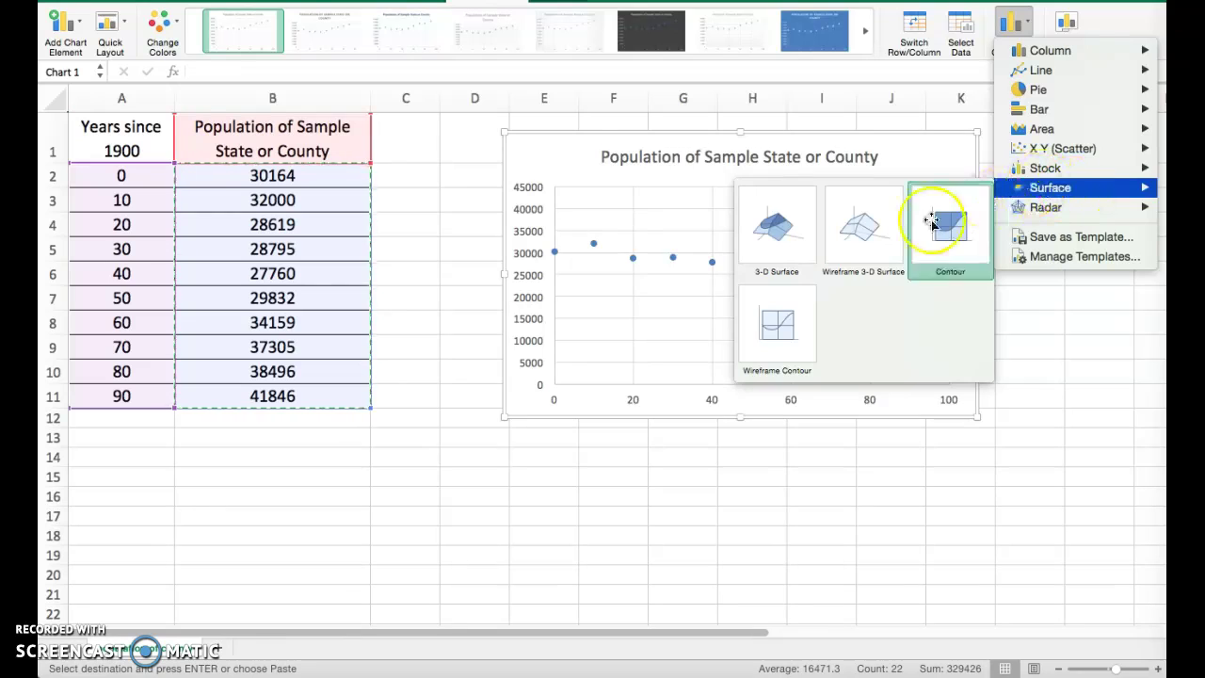
left_click(80, 38)
Step: Add primary horizontal and primary vertical axis titles to the scatter chart
left_click(81, 28)
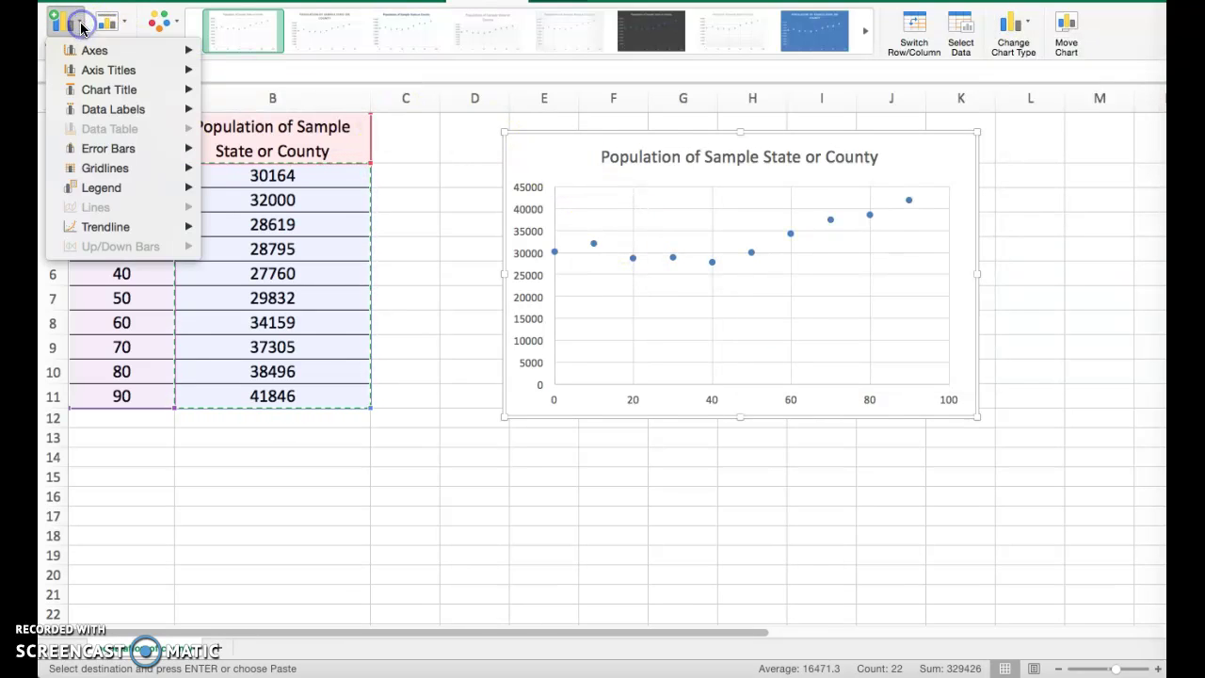
mouse_move(92, 56)
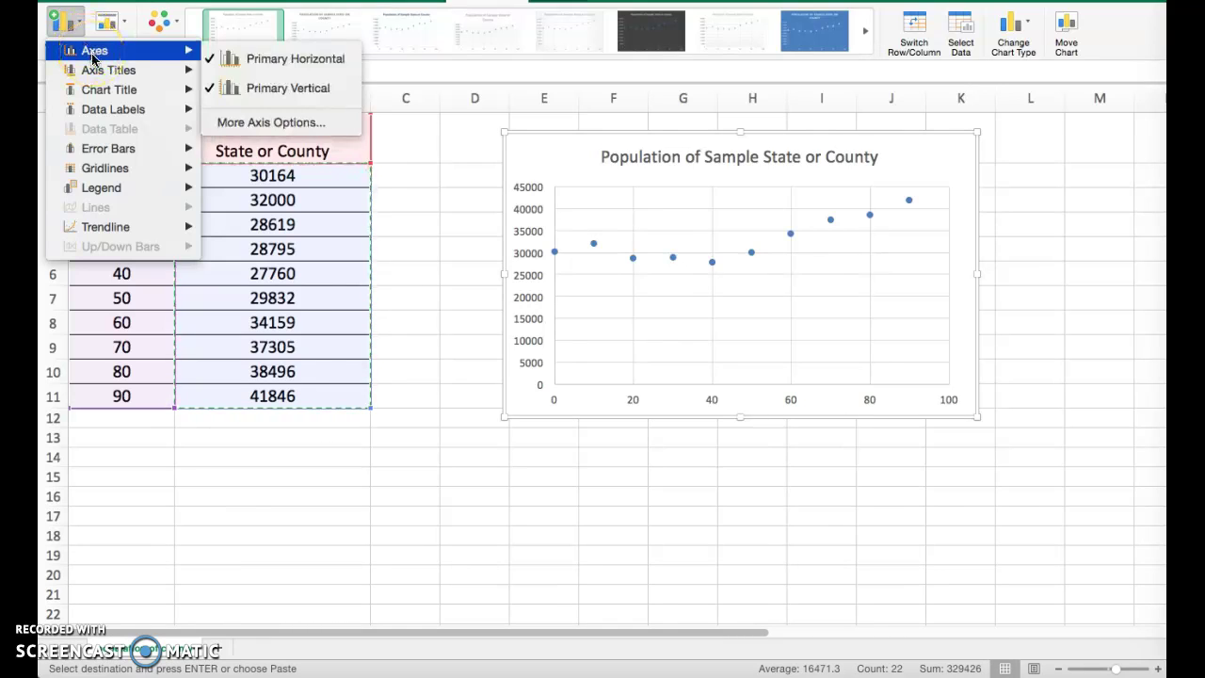
left_click(245, 77)
left_click(85, 28)
mouse_move(94, 73)
left_click(236, 107)
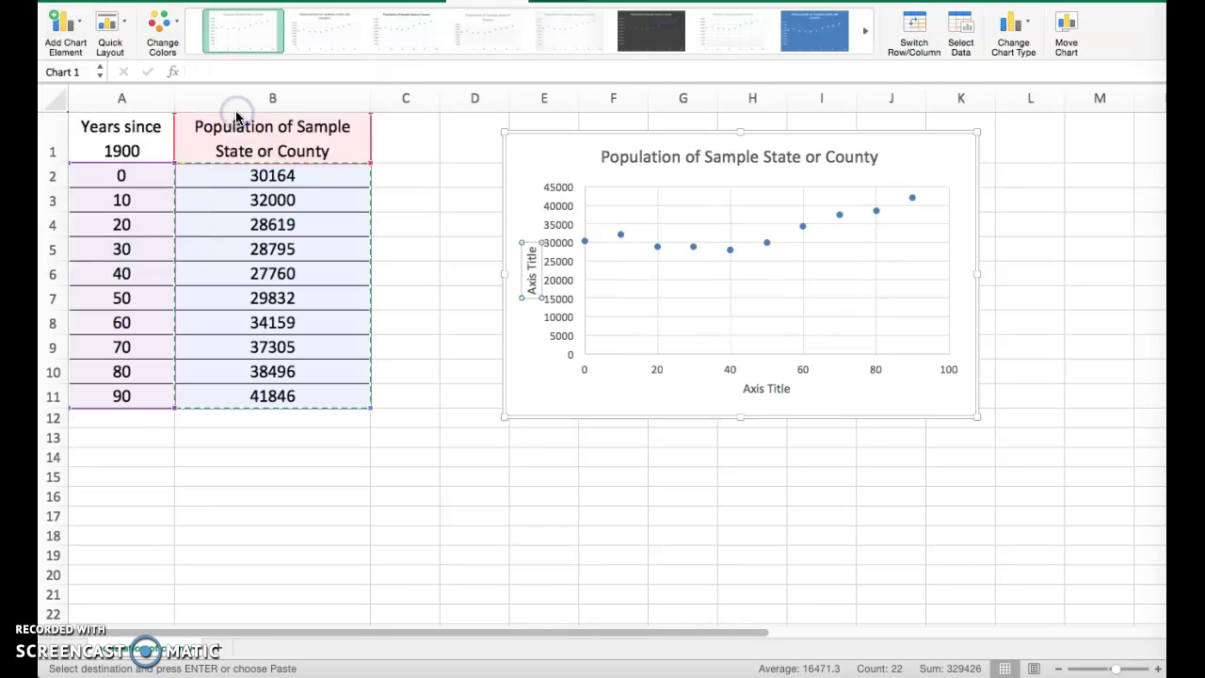
Step: Change the scatter chart's horizontal axis title to "Years since 1900"
left_click(755, 390)
double_click(755, 390)
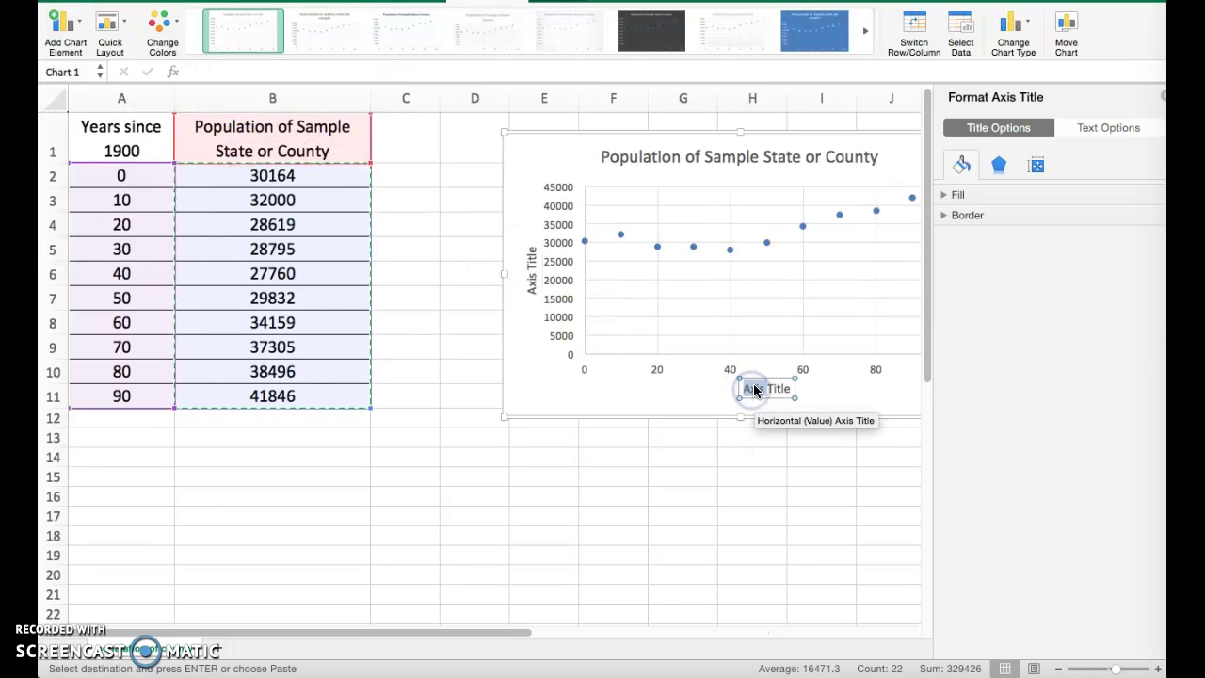
key("BackSpace")
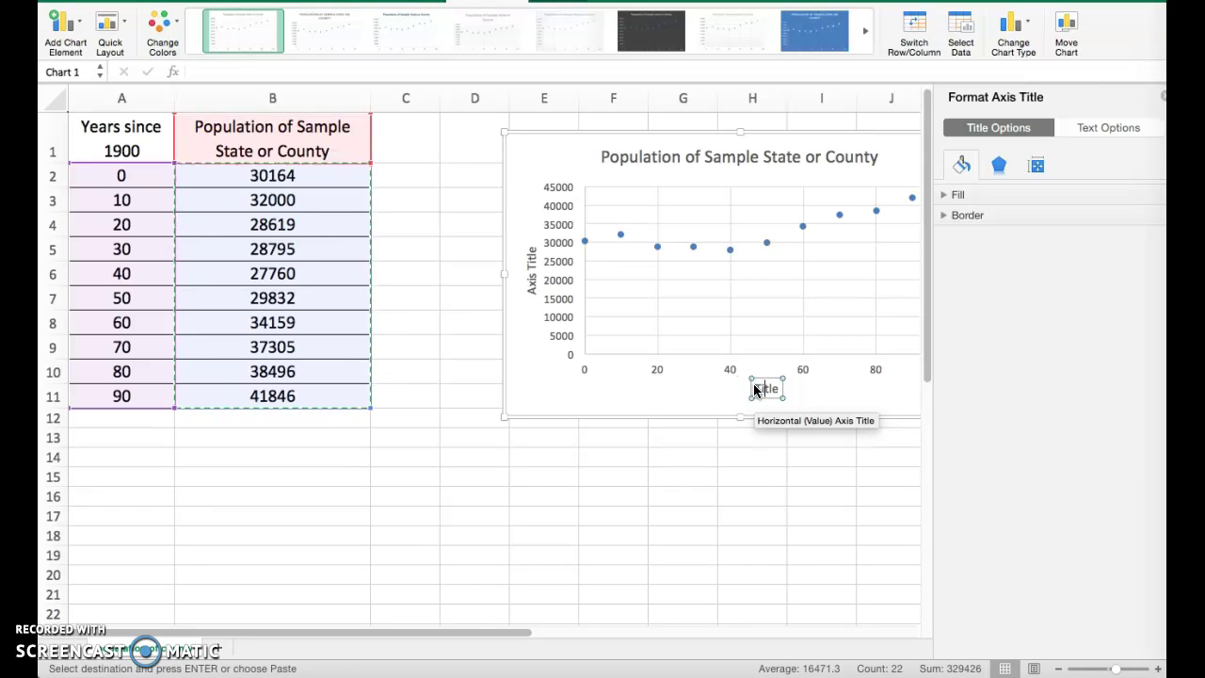
key("BackSpace")
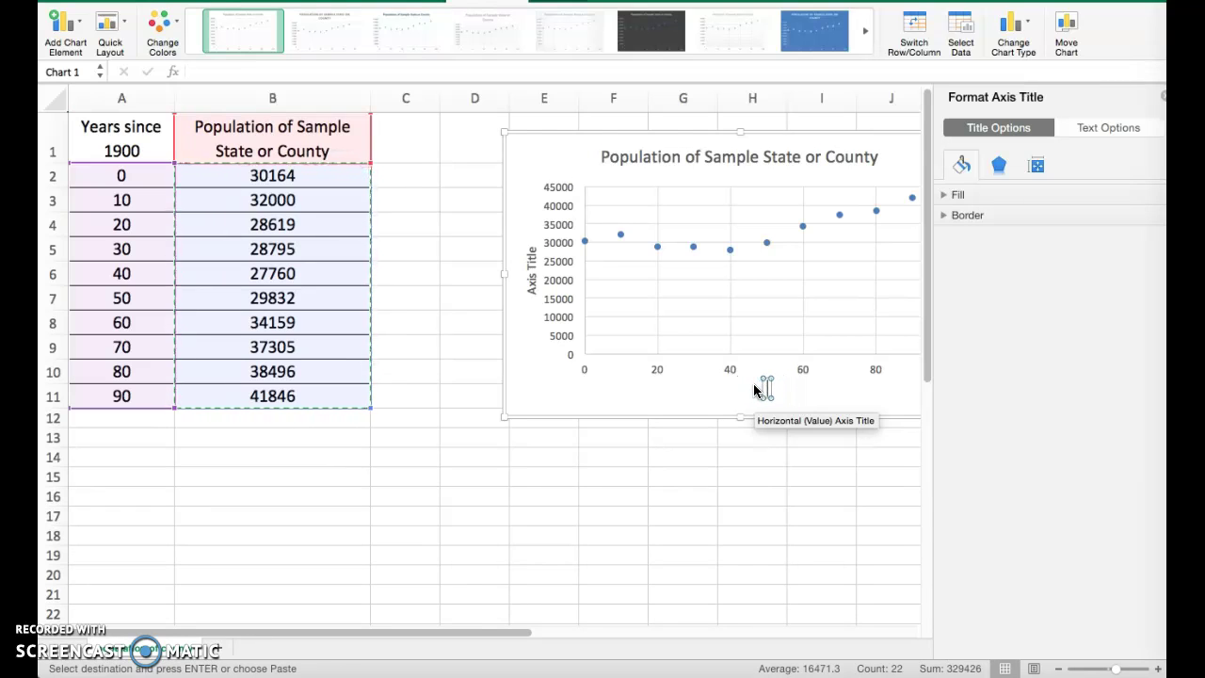
type("Years since 1900")
Step: Change the scatter chart's vertical axis title to "Population" and close the axis title formatting options
left_click(531, 272)
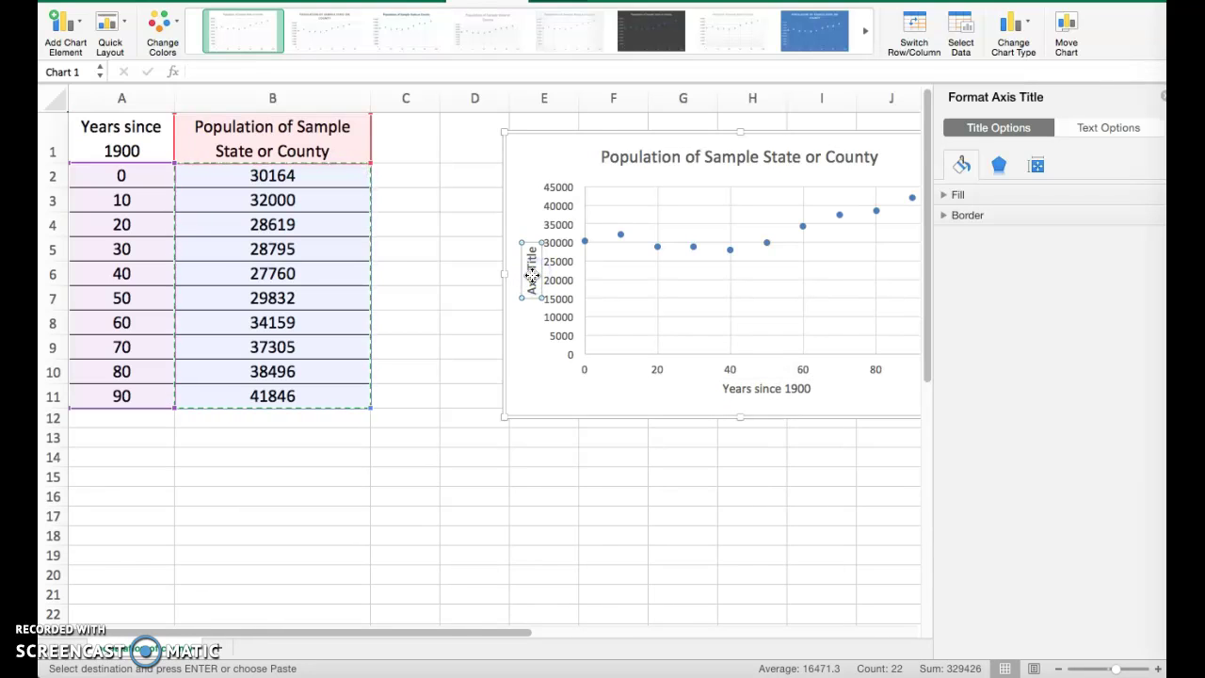
key("super+a")
left_click(533, 275)
left_click(534, 272)
double_click(534, 271)
key("BackSpace")
key("BackSpace")
key("BackSpace")
key("BackSpace")
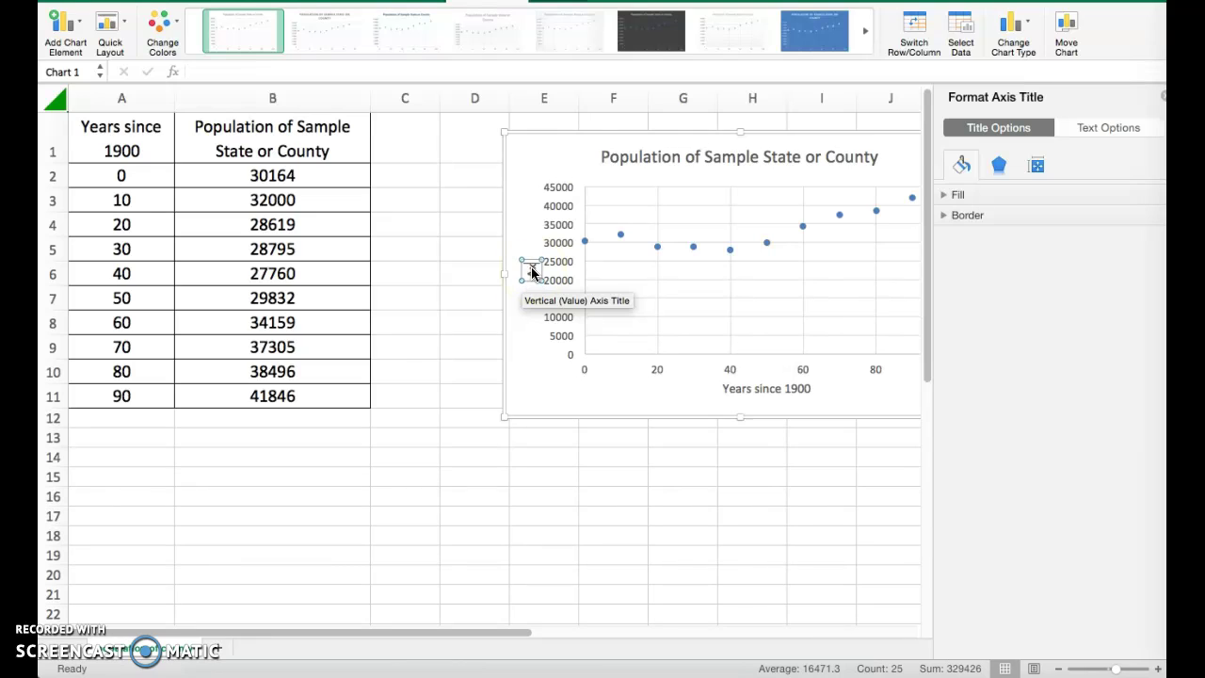
type("Population")
left_click(533, 374)
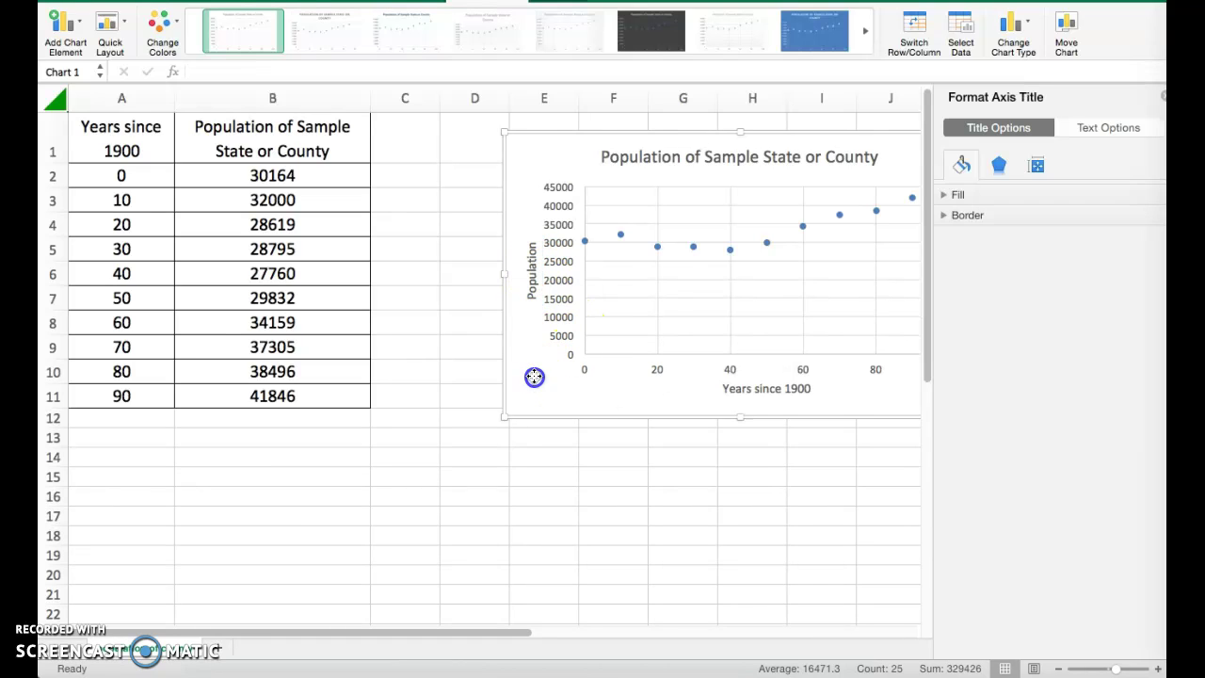
left_click(1162, 96)
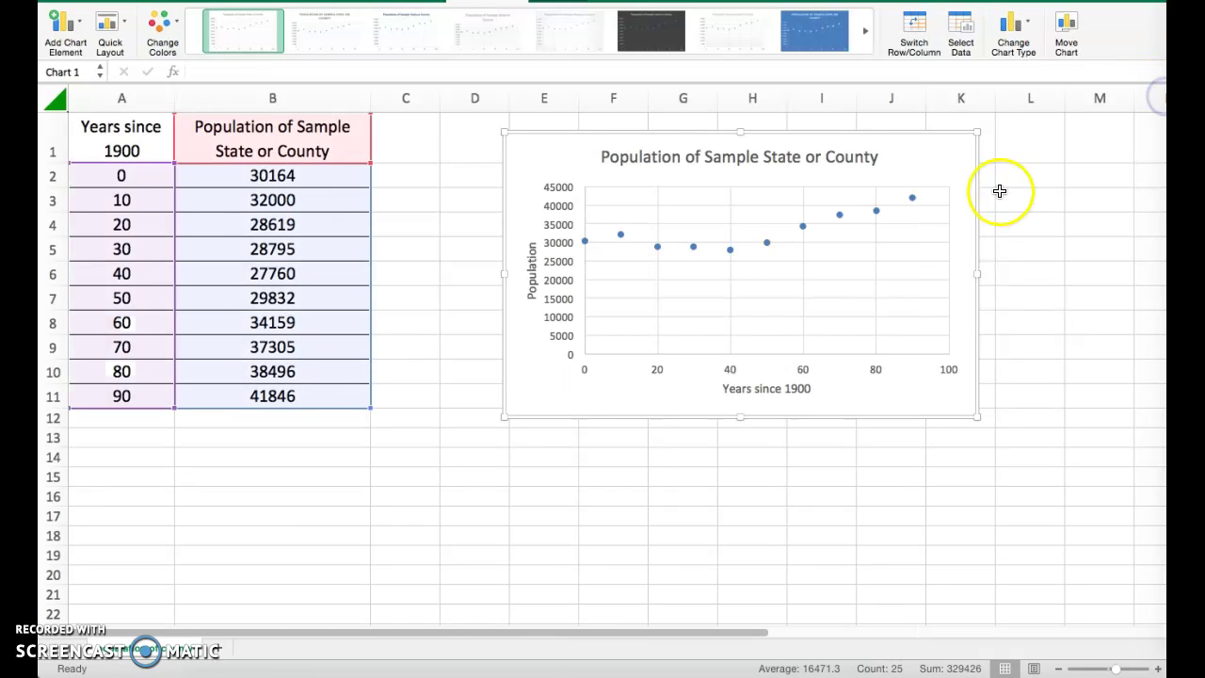
Step: Copy the finished scatter chart, switch to PowerPoint and paste it onto the "Data: Scatter Plot" slide
left_click(930, 152)
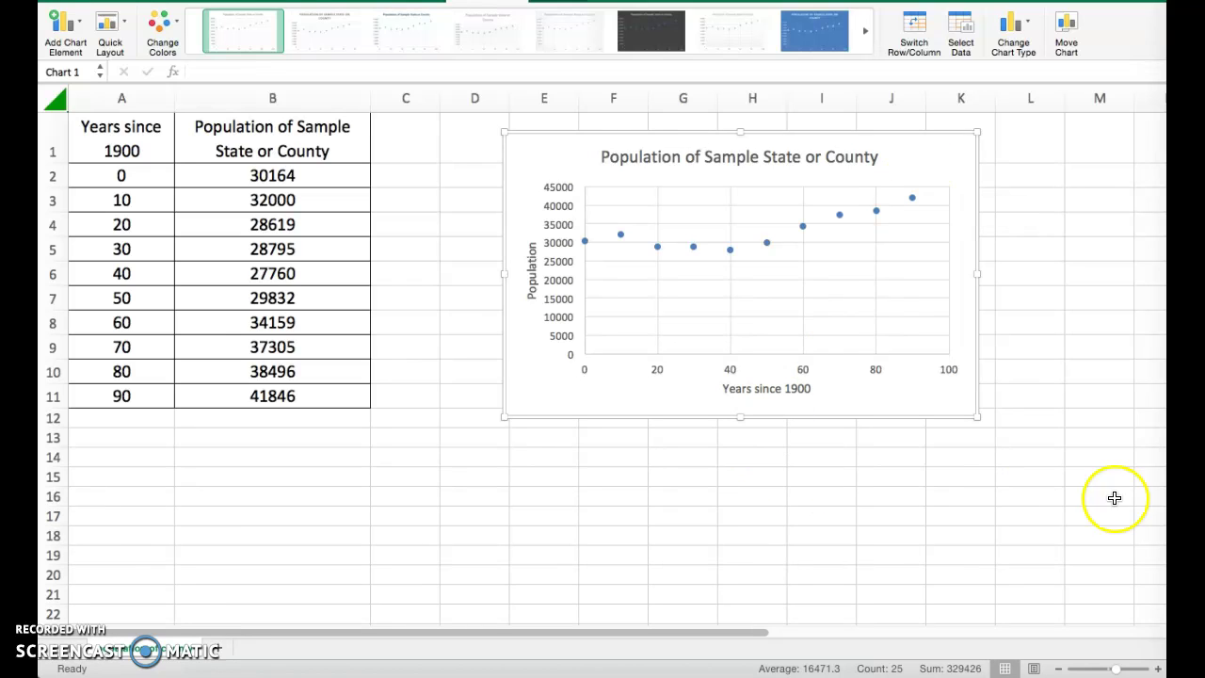
left_click(1163, 489)
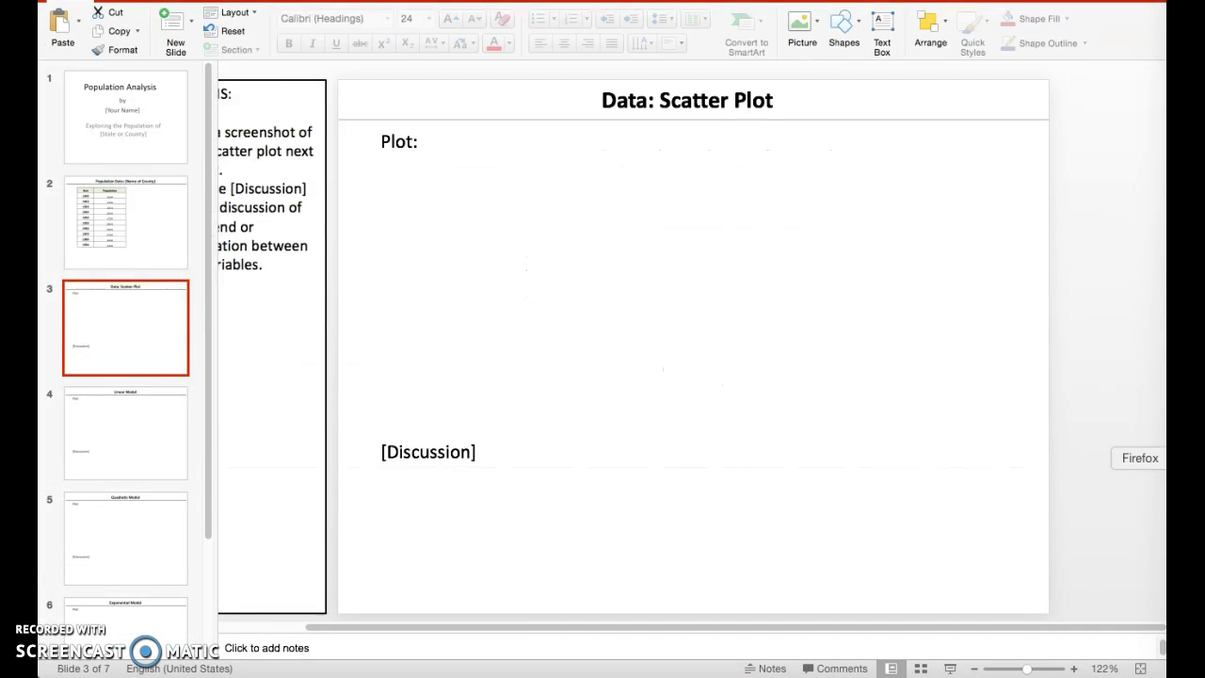
left_click(607, 221)
left_click(603, 302)
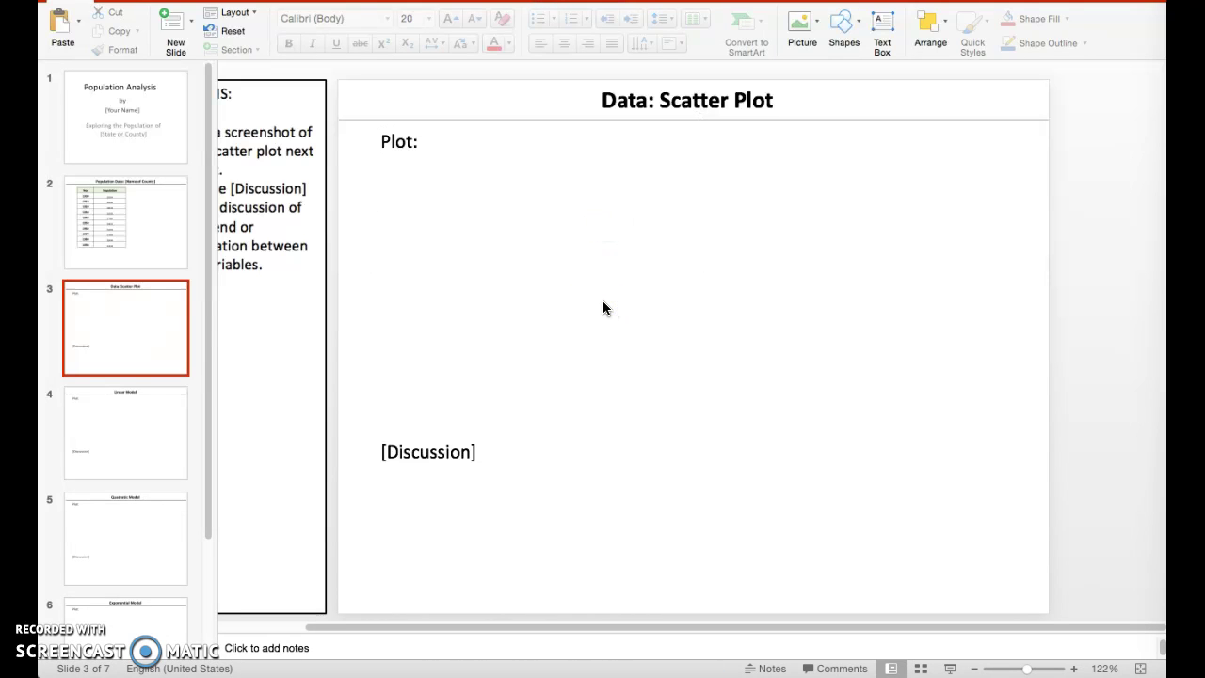
key("super+v")
Step: Move the pasted chart beside the "Plot:" label and enlarge it to fill the space above the discussion text
left_click_drag(549, 222, 479, 153)
left_click_drag(782, 349, 965, 430)
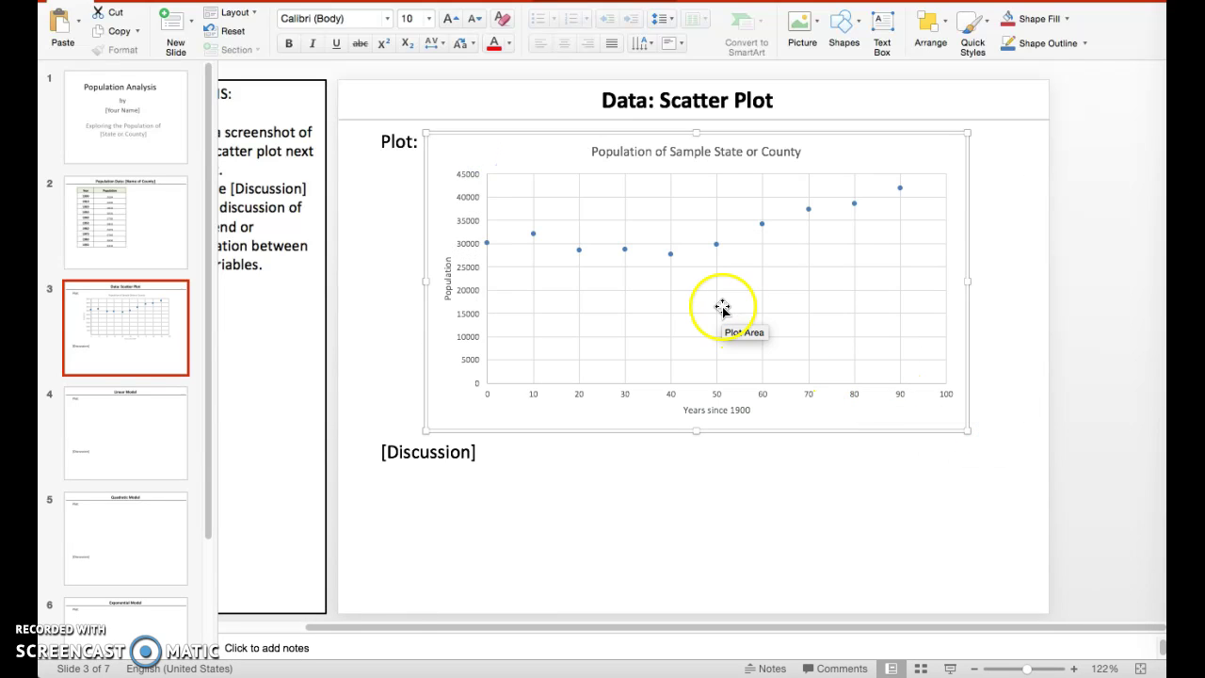
left_click(722, 524)
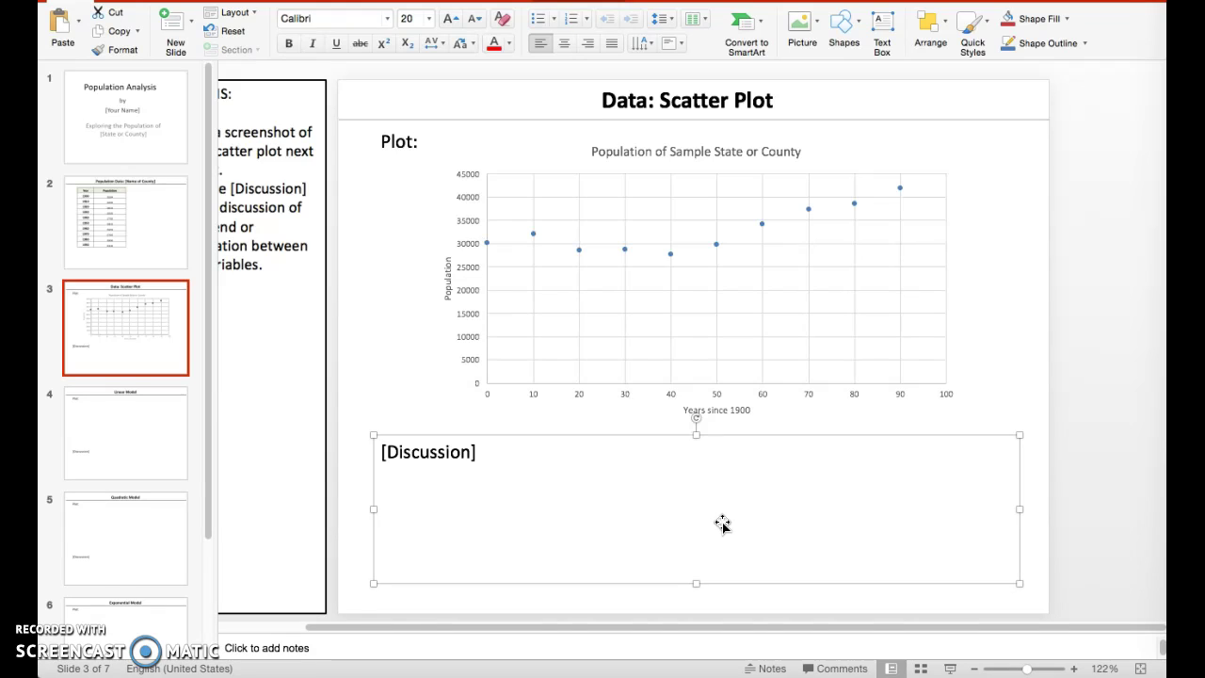
Step: View the "Linear Model" slide, then switch back to Excel and add a linear trendline to the population scatter chart
left_click(165, 454)
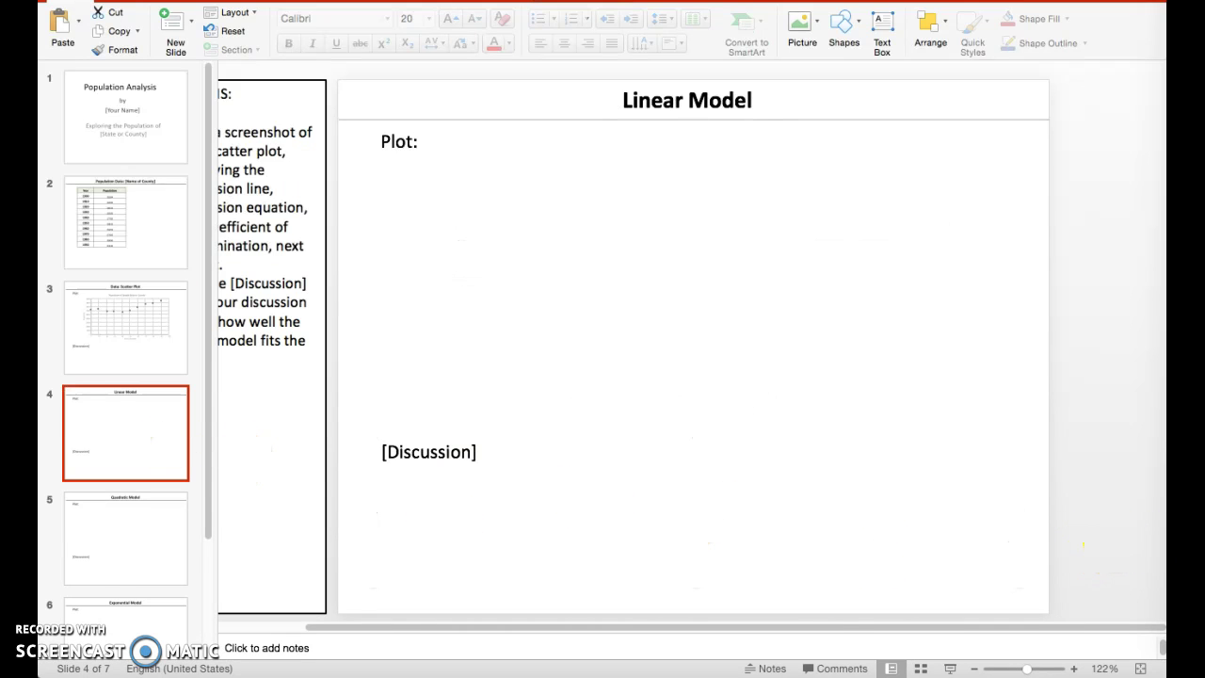
left_click(1116, 603)
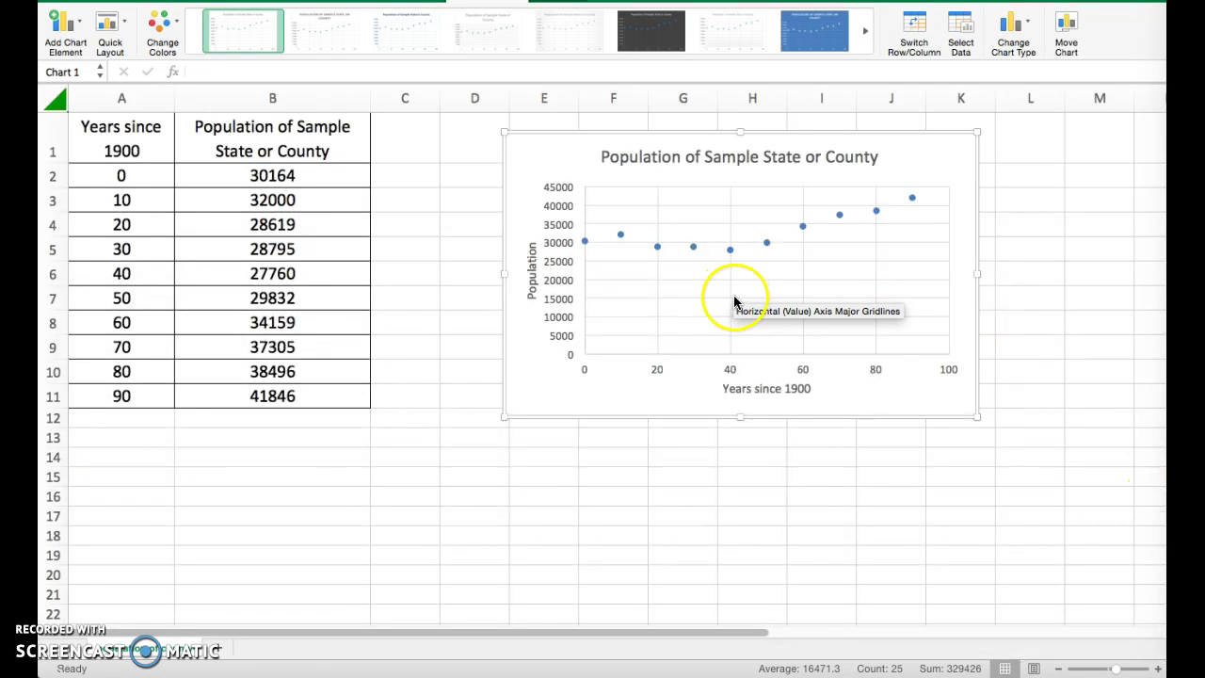
left_click(83, 26)
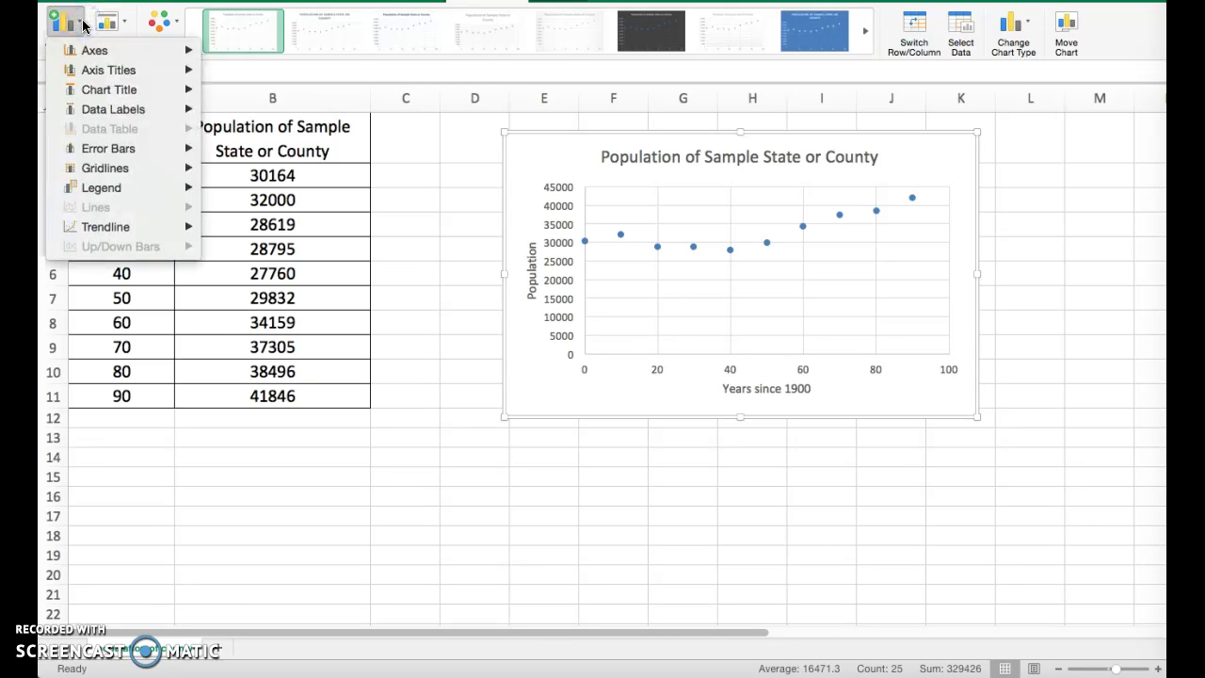
left_click(132, 228)
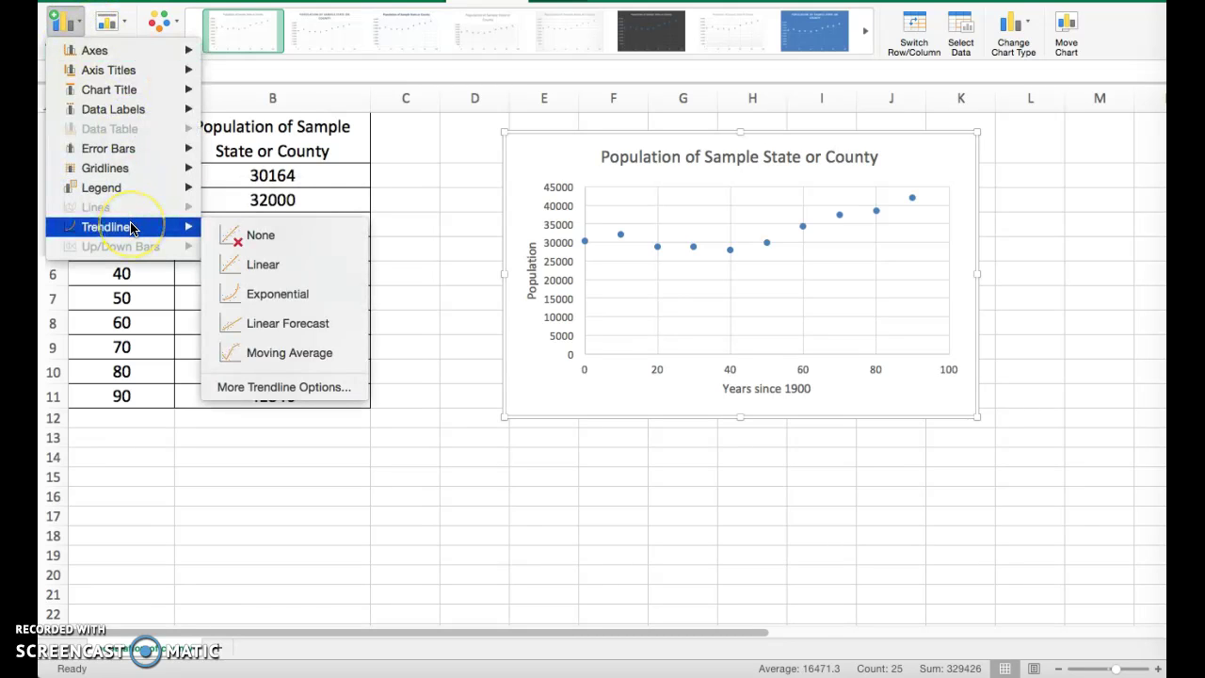
left_click(256, 266)
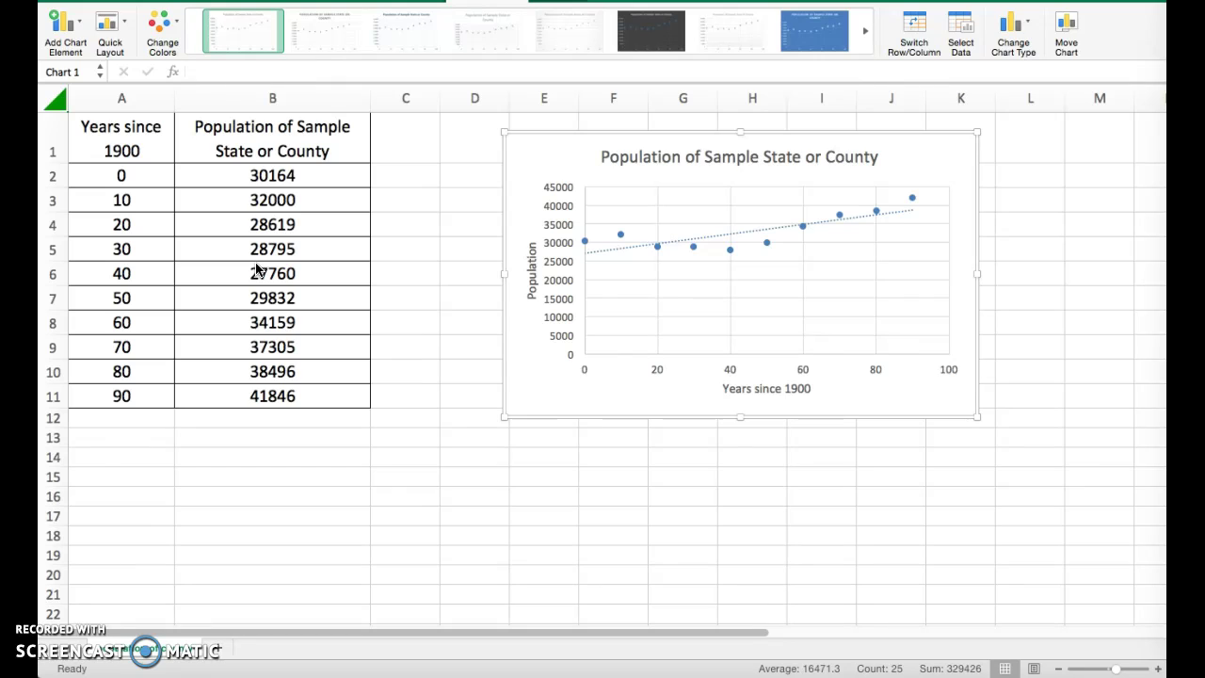
Step: Display the linear trendline's equation and R-squared value on the chart, then close the trendline formatting options
left_click(57, 27)
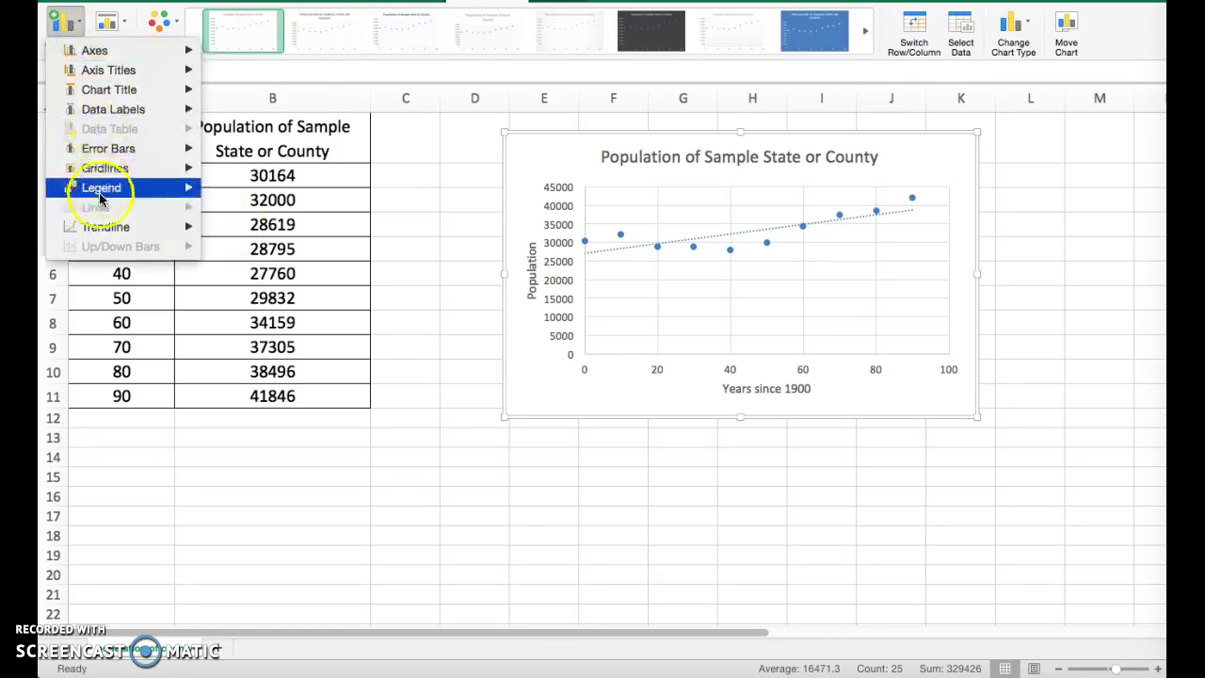
mouse_move(122, 226)
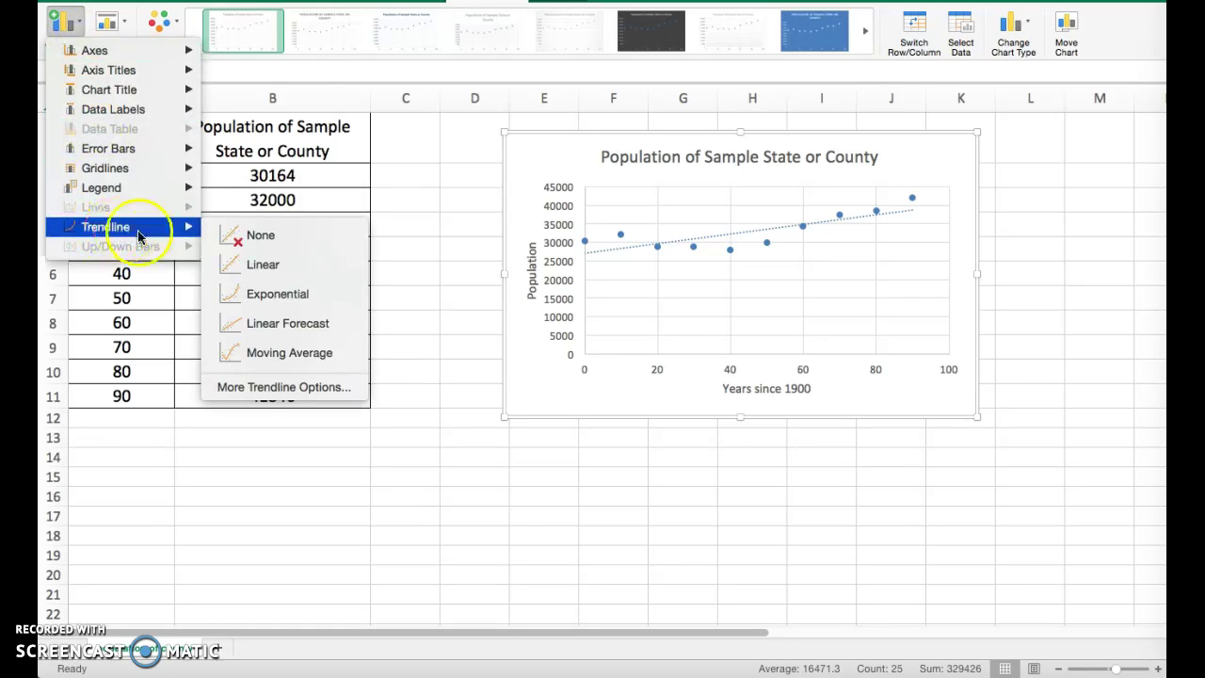
left_click(251, 388)
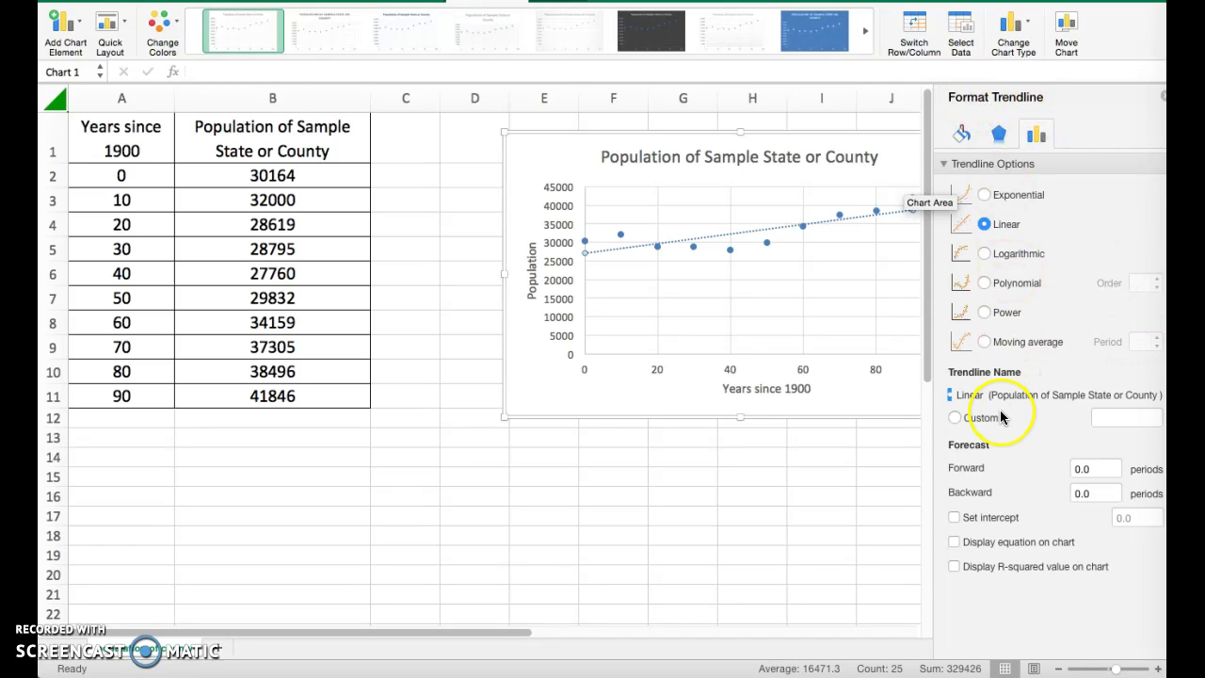
left_click(957, 544)
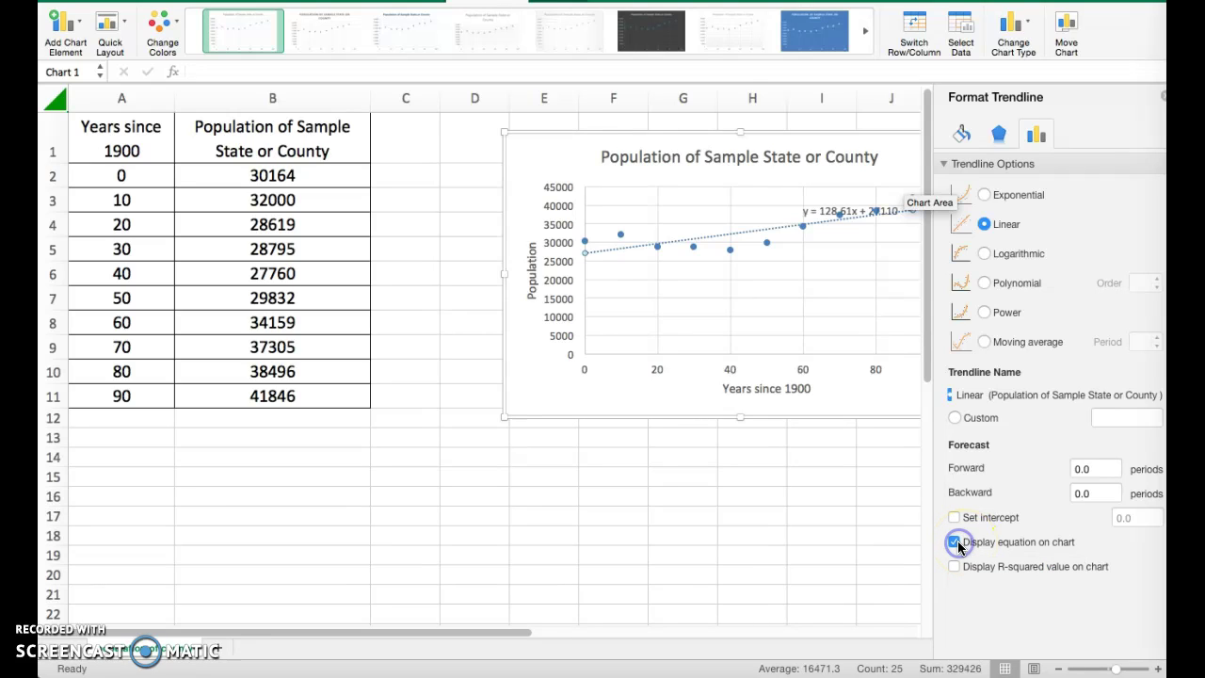
left_click(955, 566)
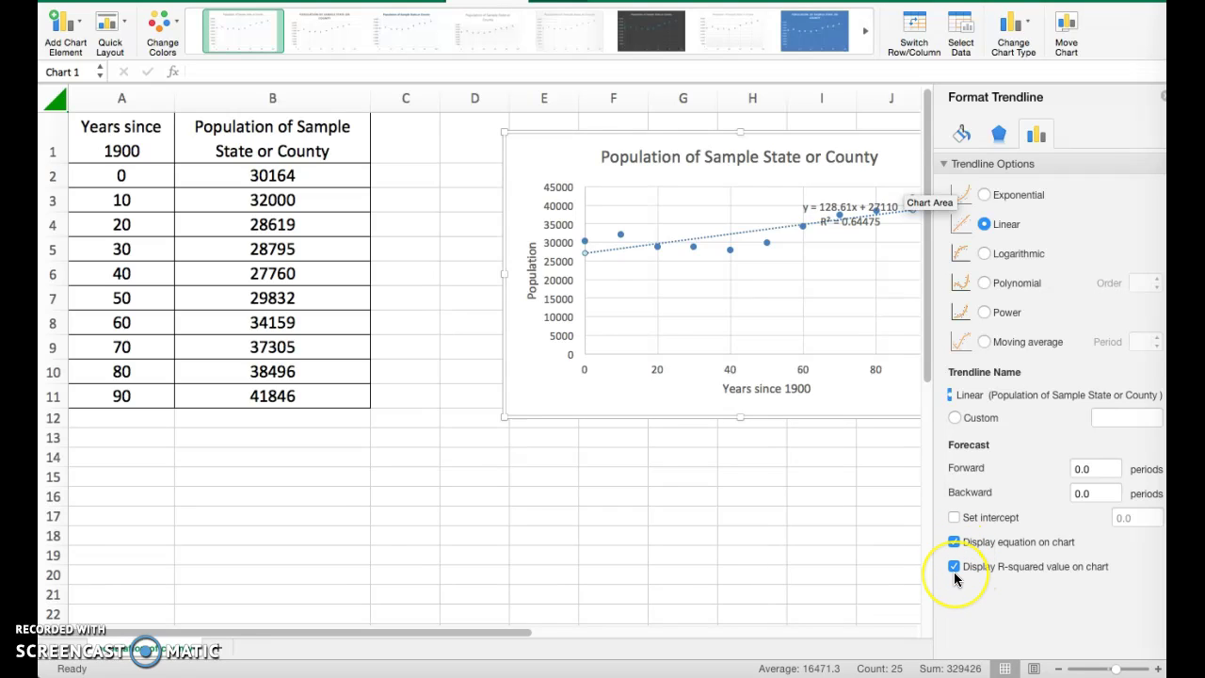
left_click(1164, 96)
Step: Move the equation and R-squared label into the empty plot area below the linear trendline and select the whole chart
left_click_drag(821, 208, 745, 181)
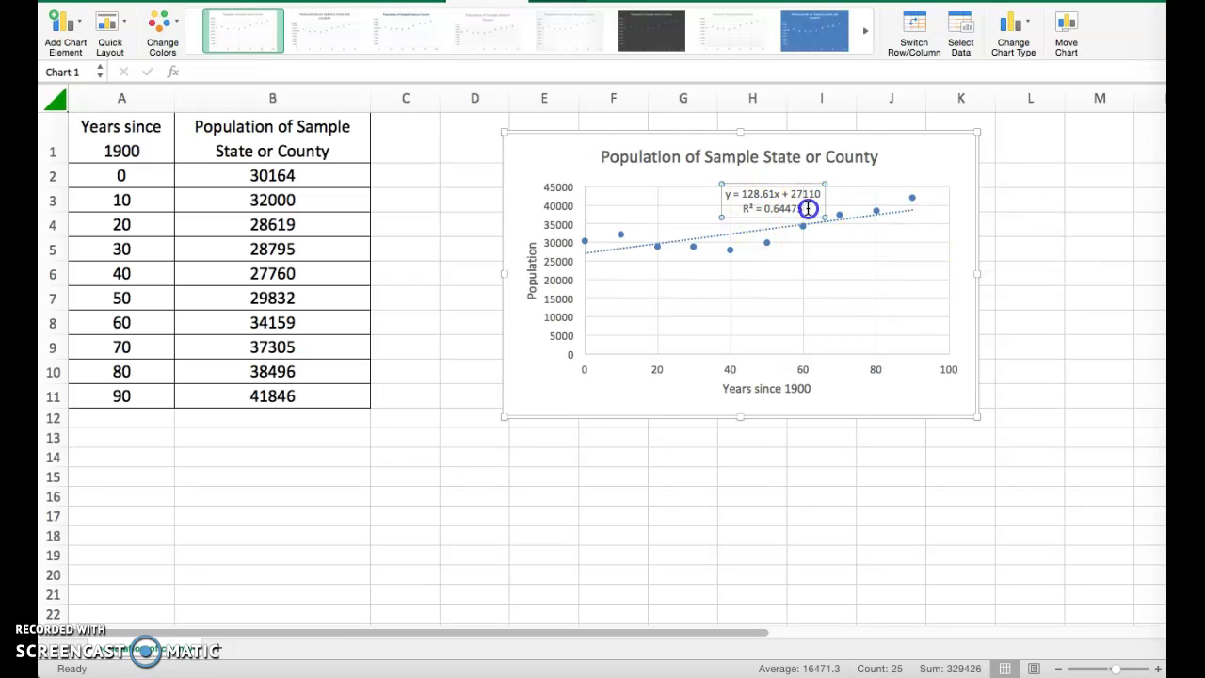
left_click_drag(805, 210, 726, 195)
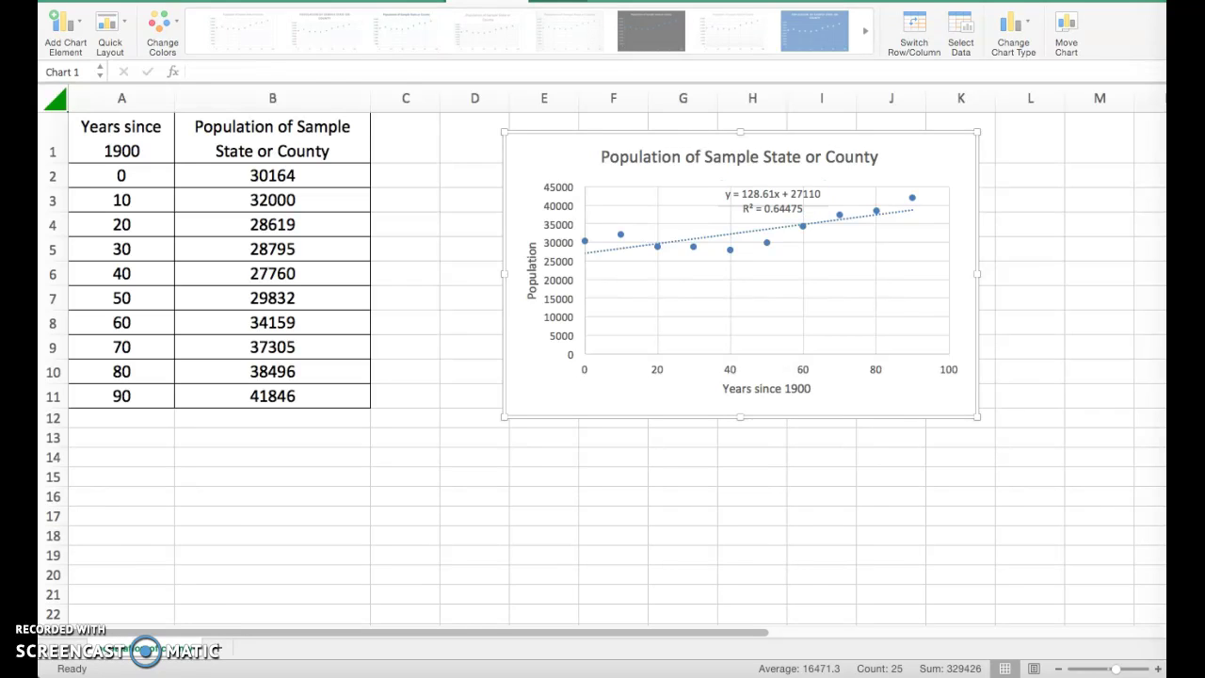
left_click(767, 200)
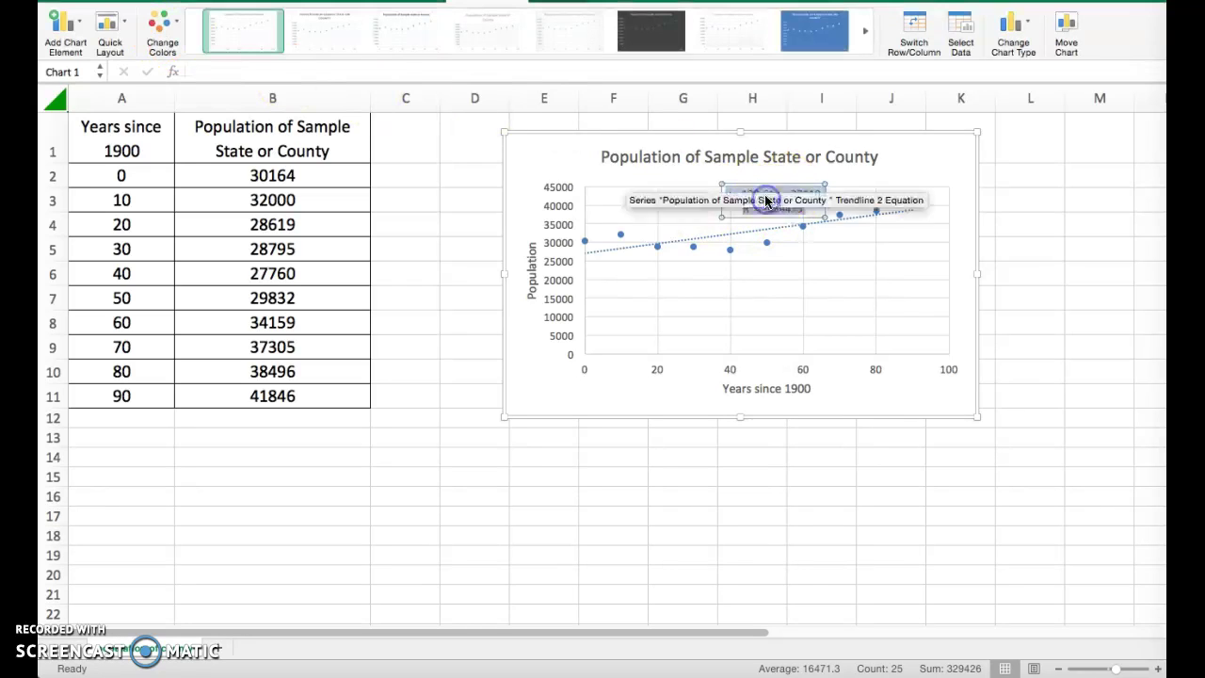
left_click(759, 175)
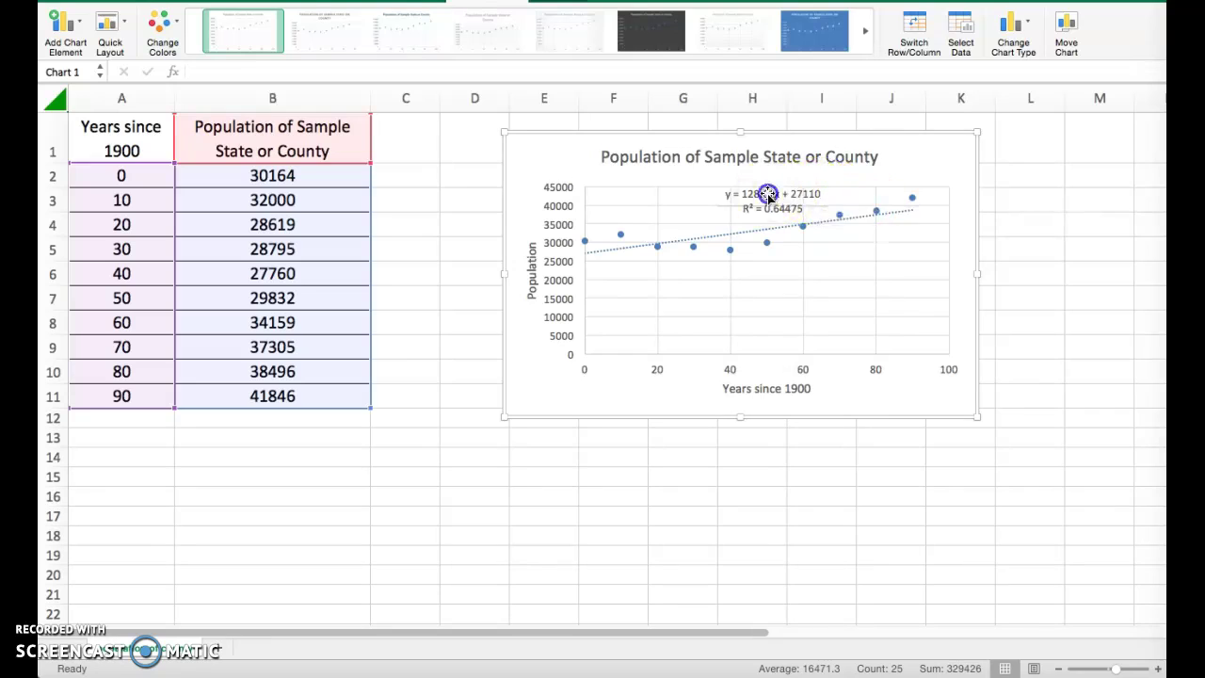
left_click(767, 194)
left_click_drag(769, 193, 810, 252)
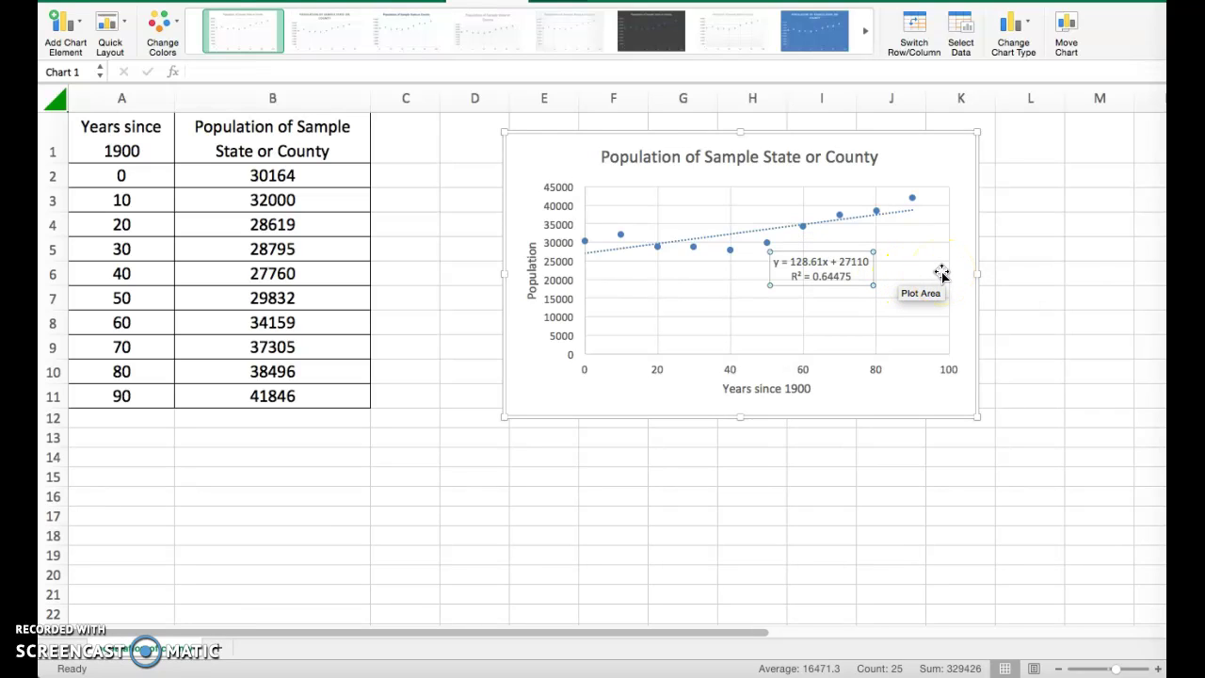
left_click(538, 136)
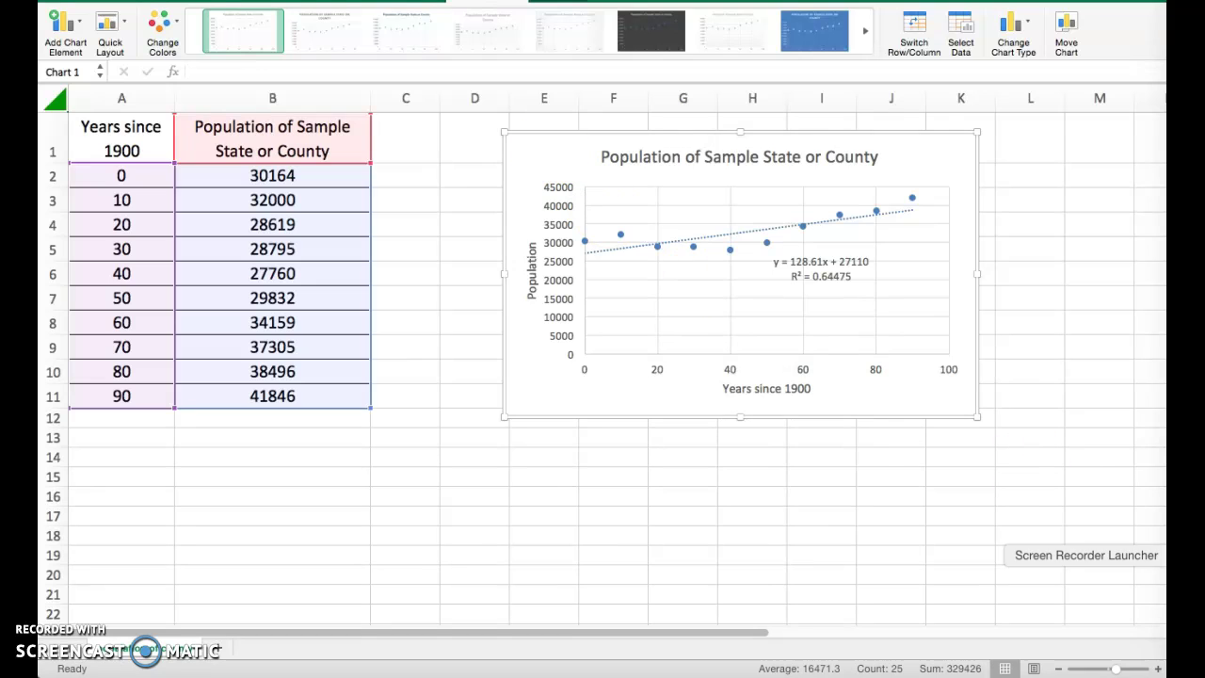
Step: Switch to PowerPoint, paste the linear trendline chart on the "Linear Model" slide and enlarge it beside "Plot:" to fill the space above the discussion
left_click(1172, 491)
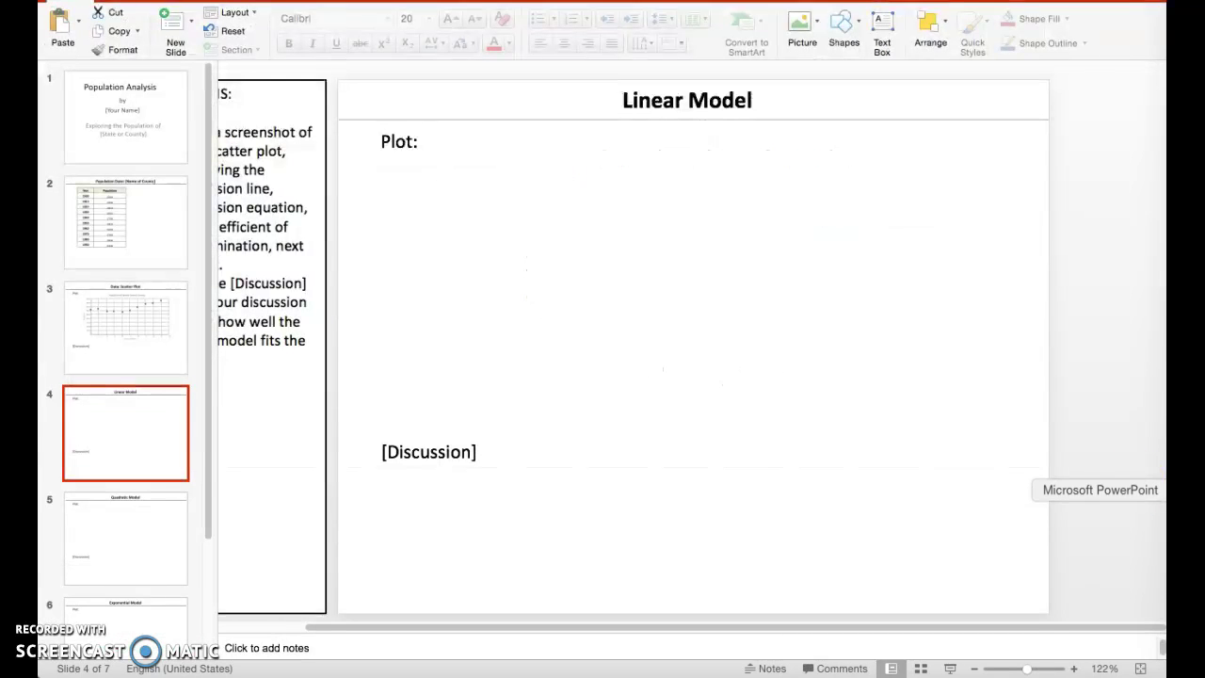
key("super+v")
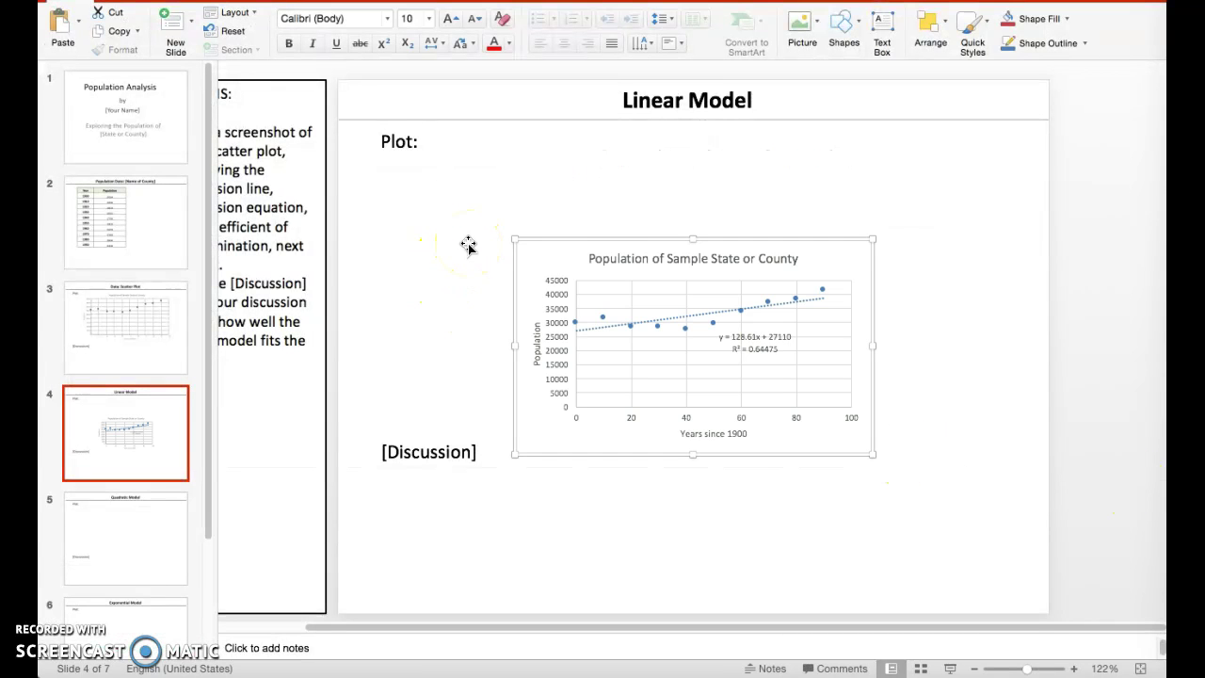
left_click_drag(573, 236, 468, 134)
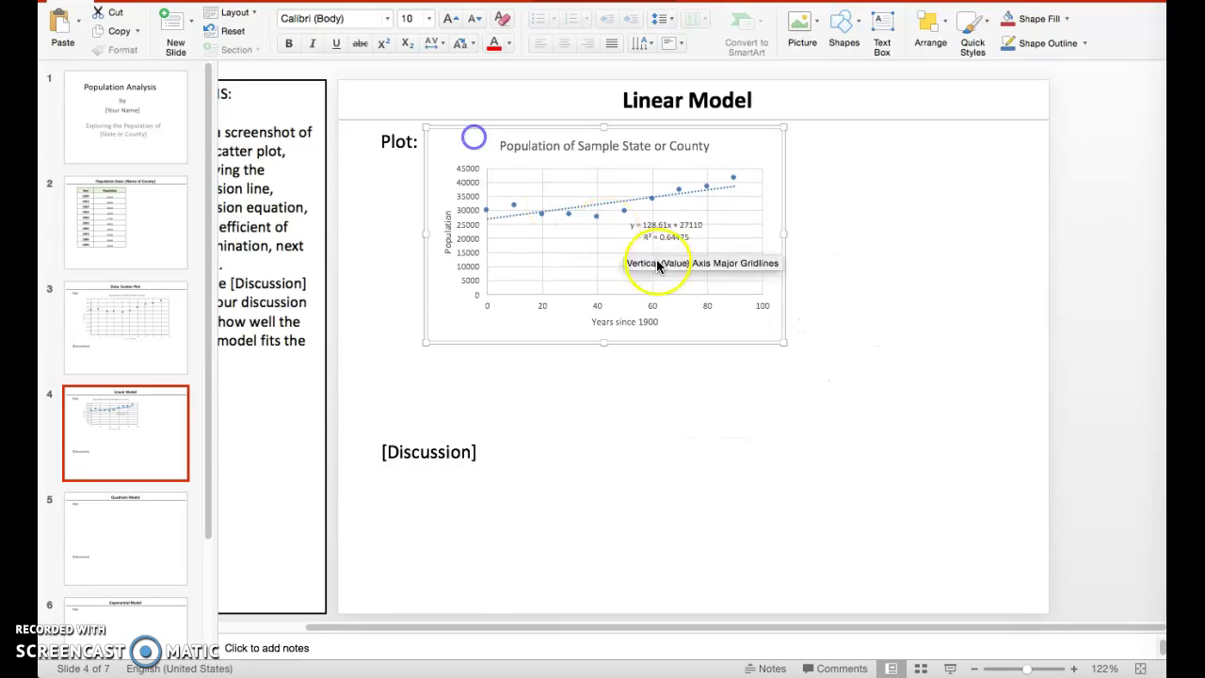
left_click_drag(785, 342, 995, 435)
left_click(559, 482)
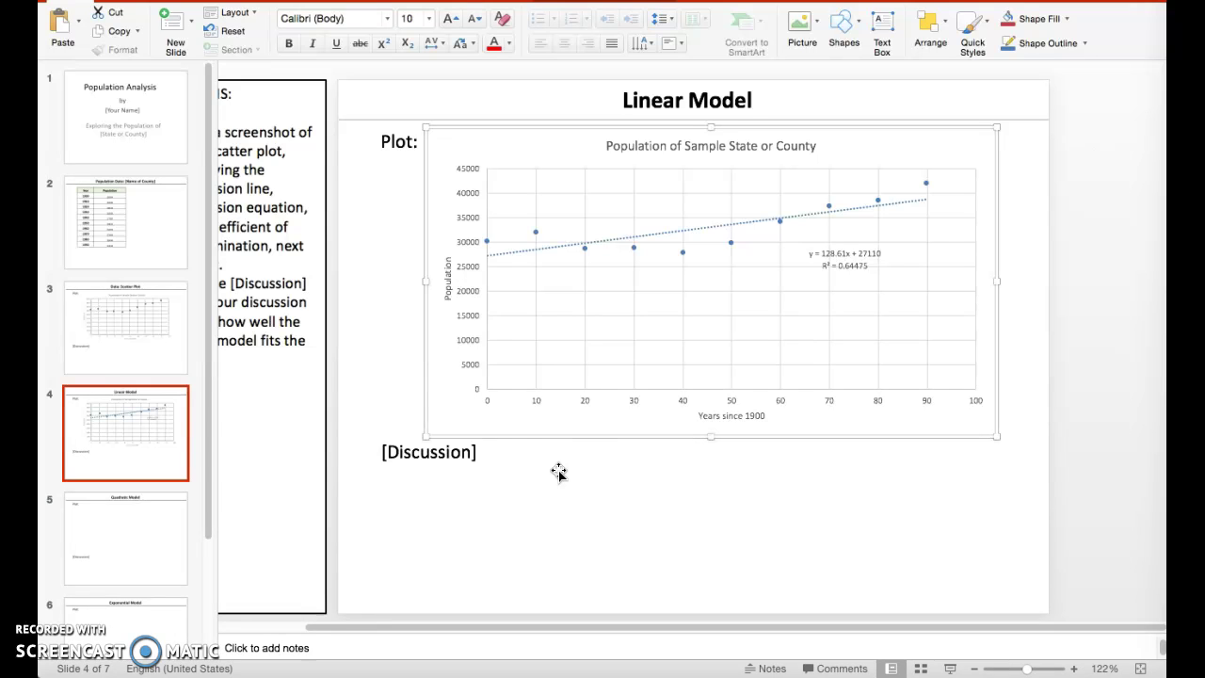
Step: Show the "Quadratic Model" slide, then switch to Excel and add an order 2 polynomial trendline displaying its equation and R-squared value
left_click(162, 548)
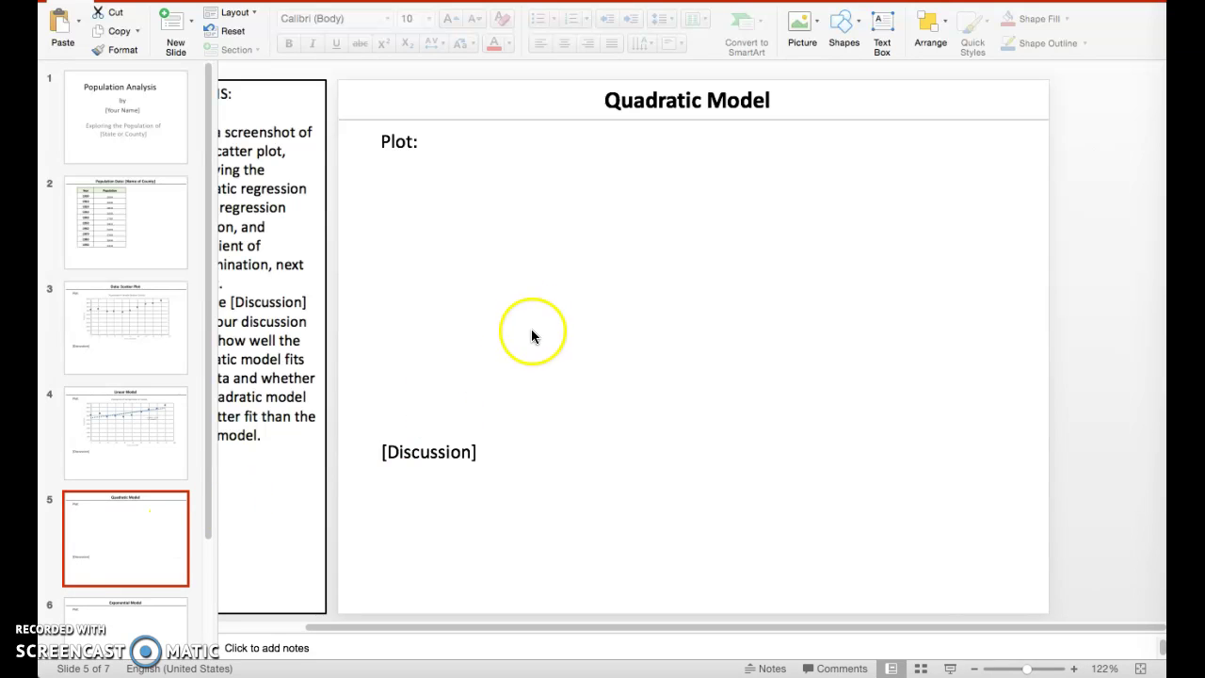
left_click(1165, 521)
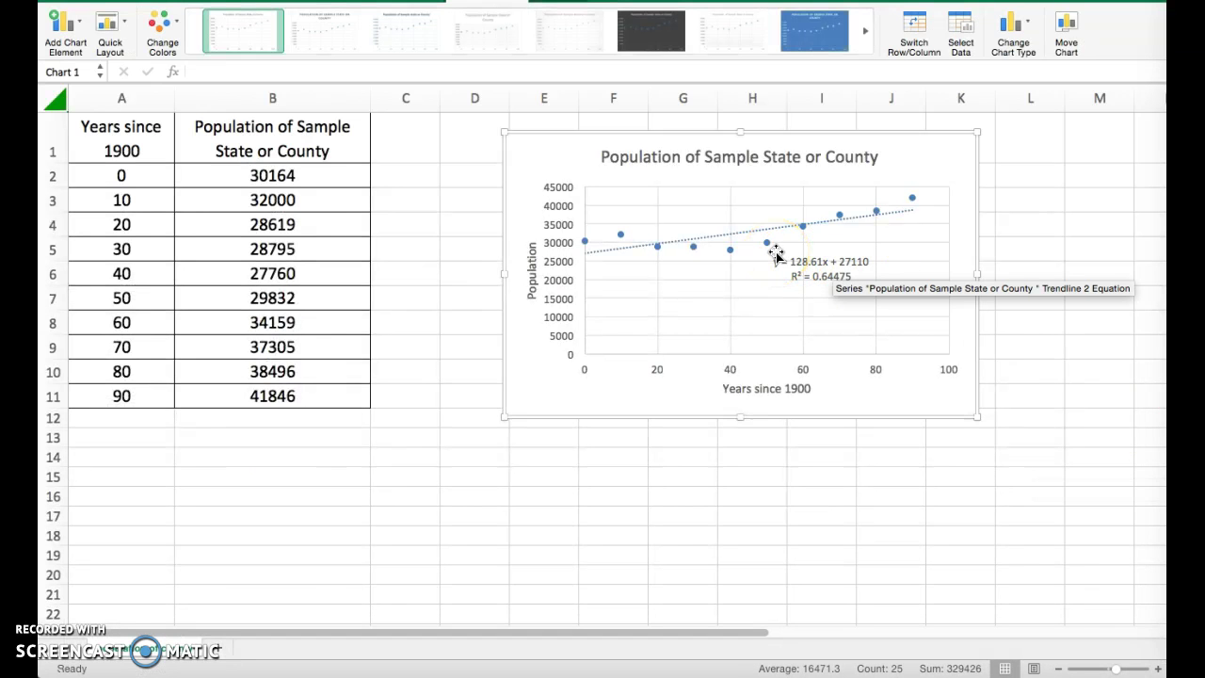
left_click(62, 27)
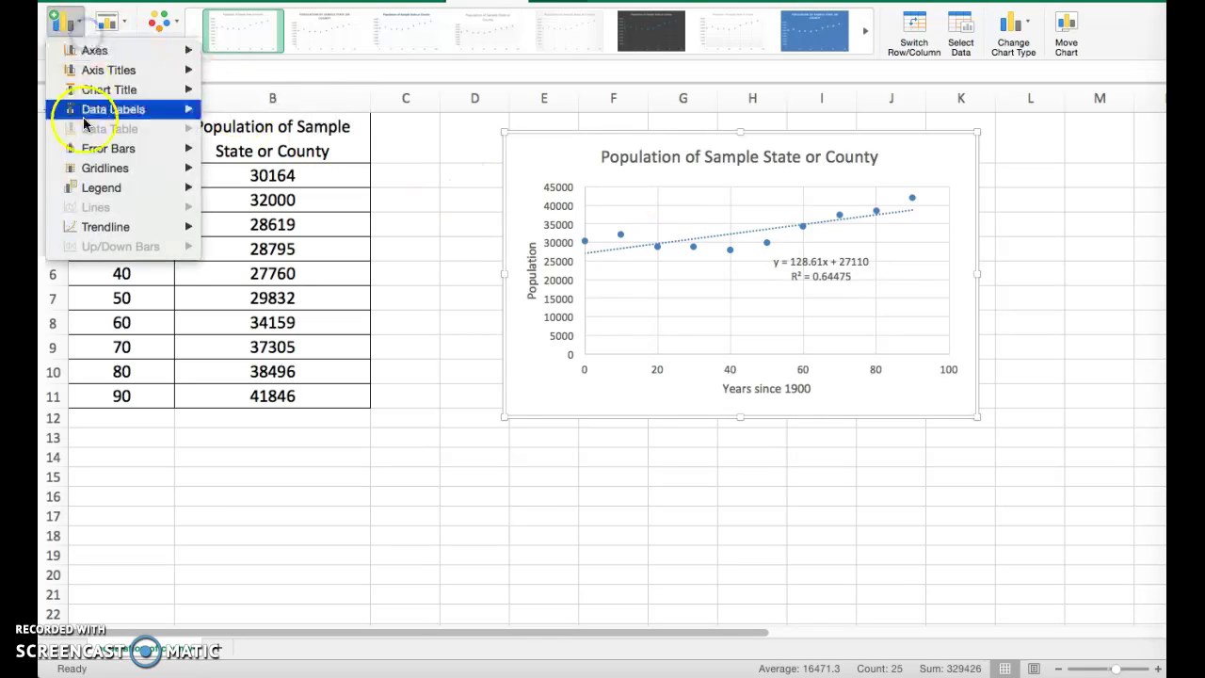
mouse_move(94, 227)
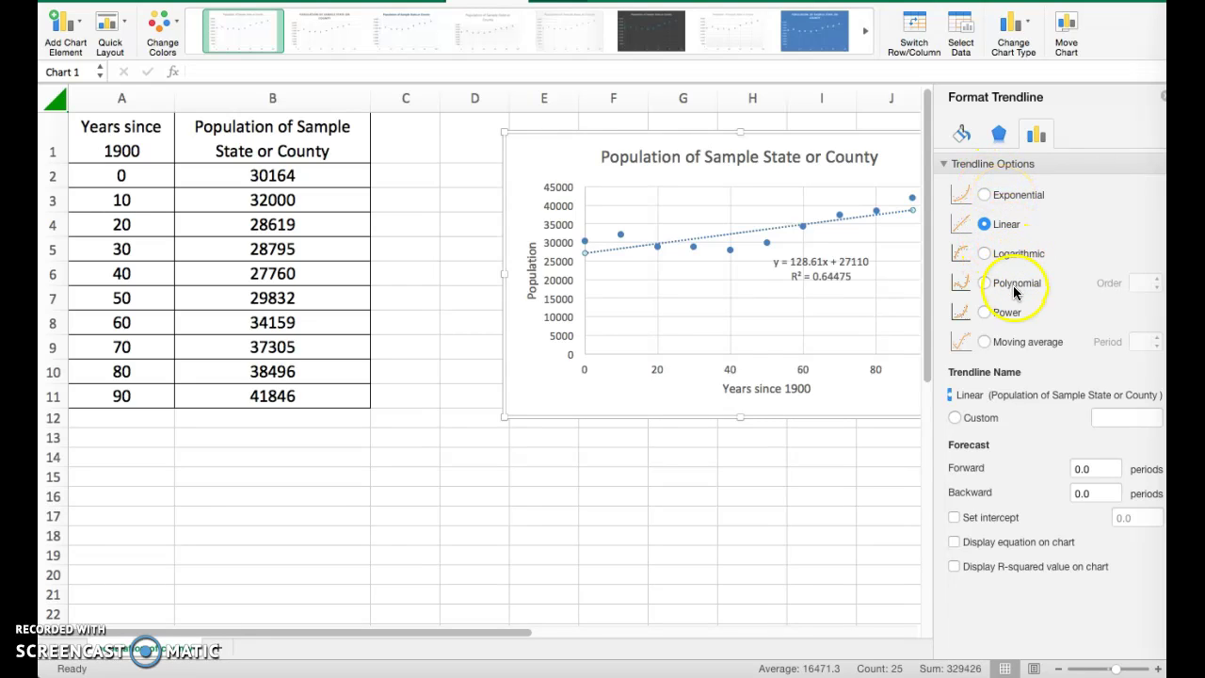
left_click(984, 282)
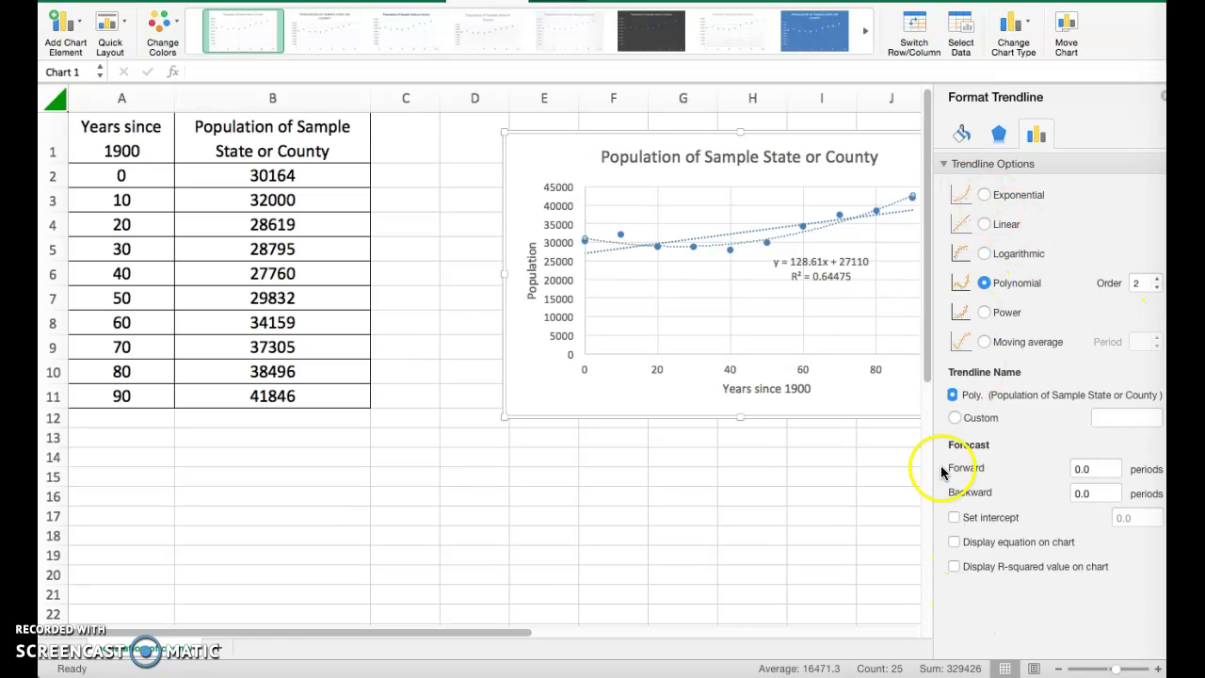
left_click(955, 544)
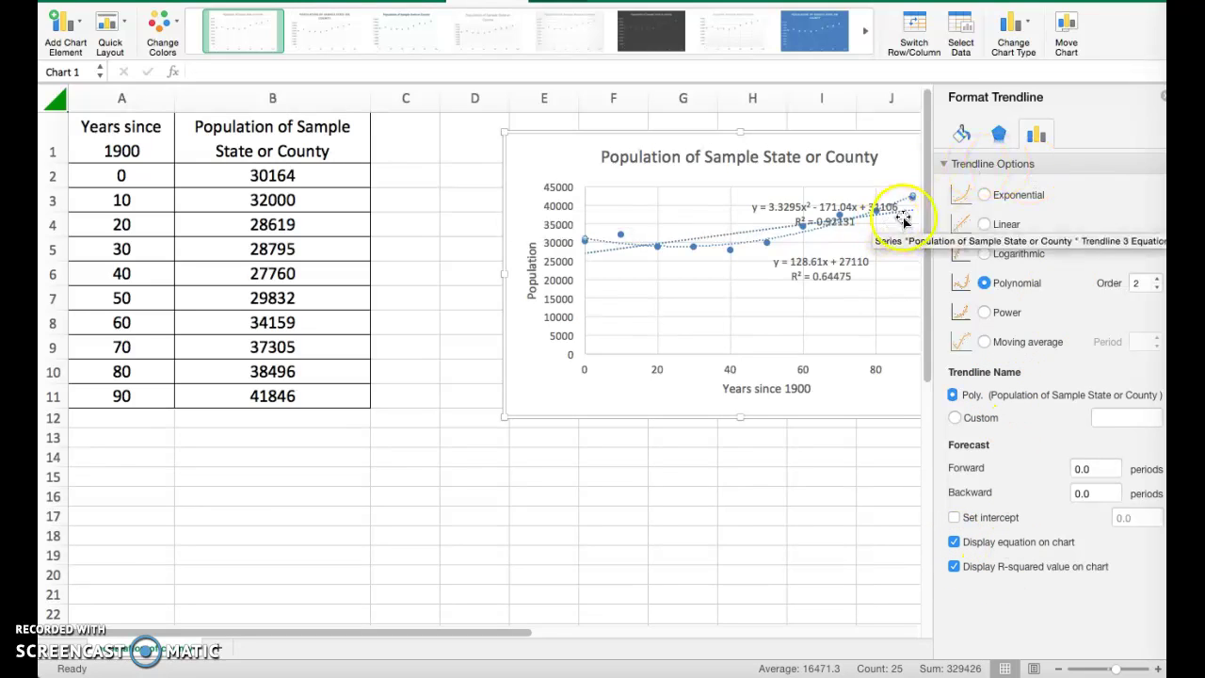
Step: Delete the linear trendline and its equation label, and move the quadratic equation label into the clear space above the curve
left_click(617, 254)
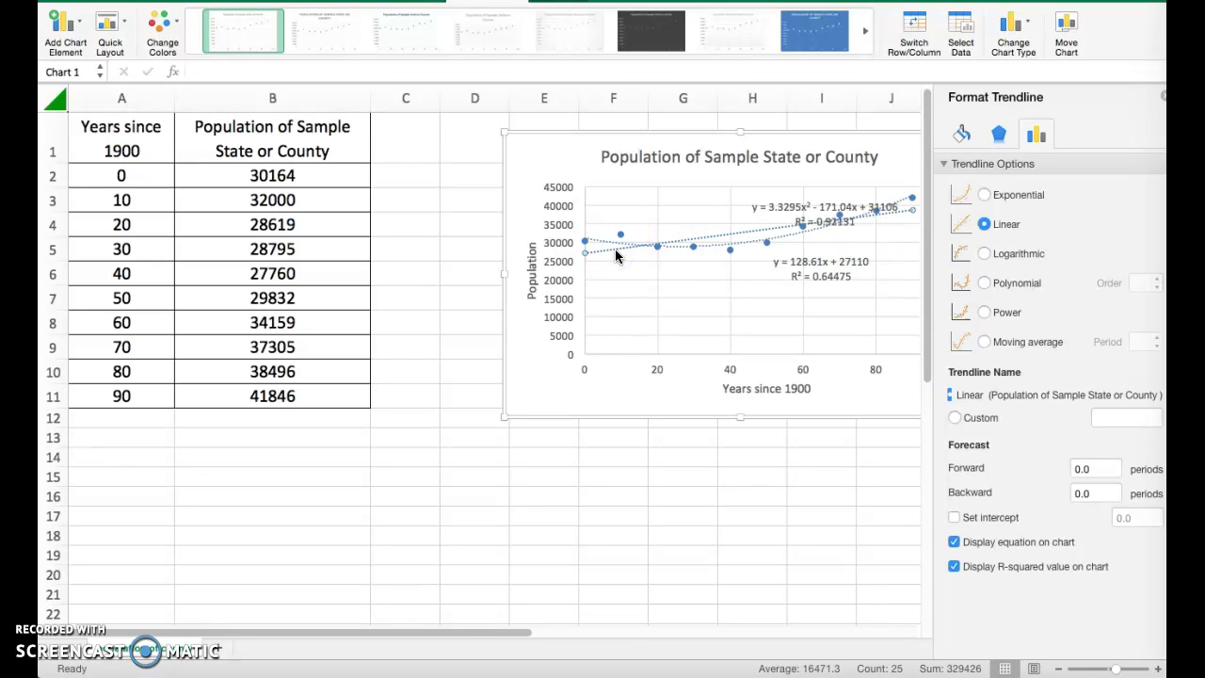
left_click(616, 255)
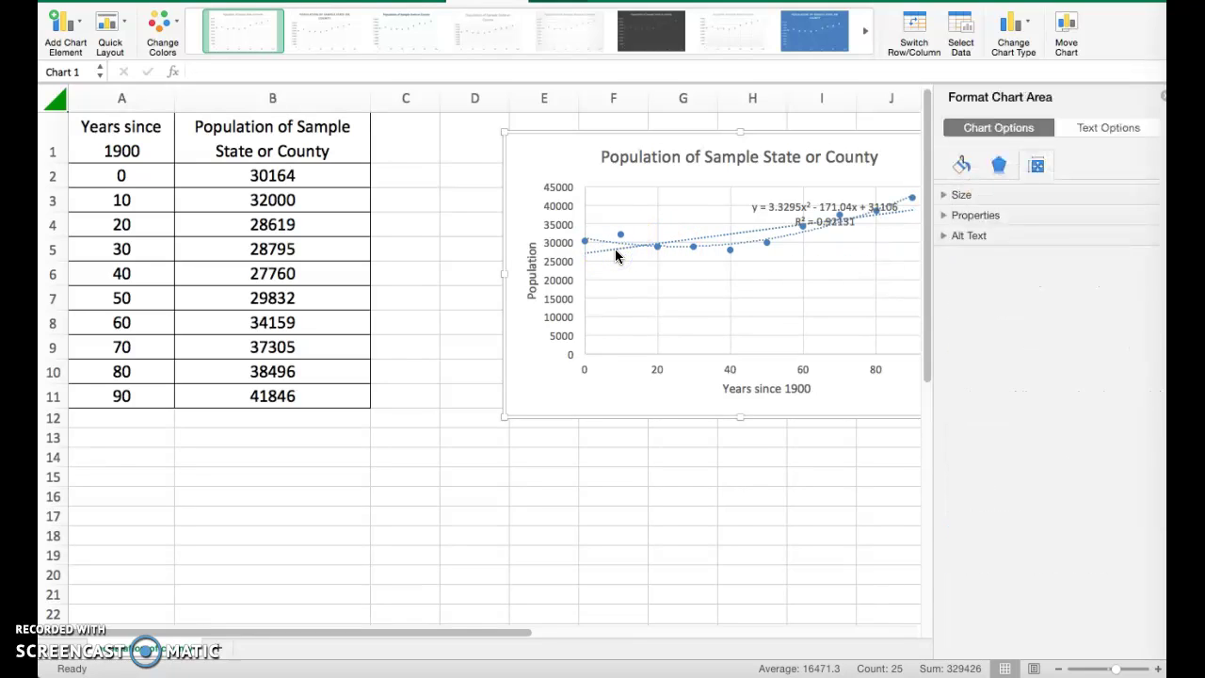
left_click(615, 255)
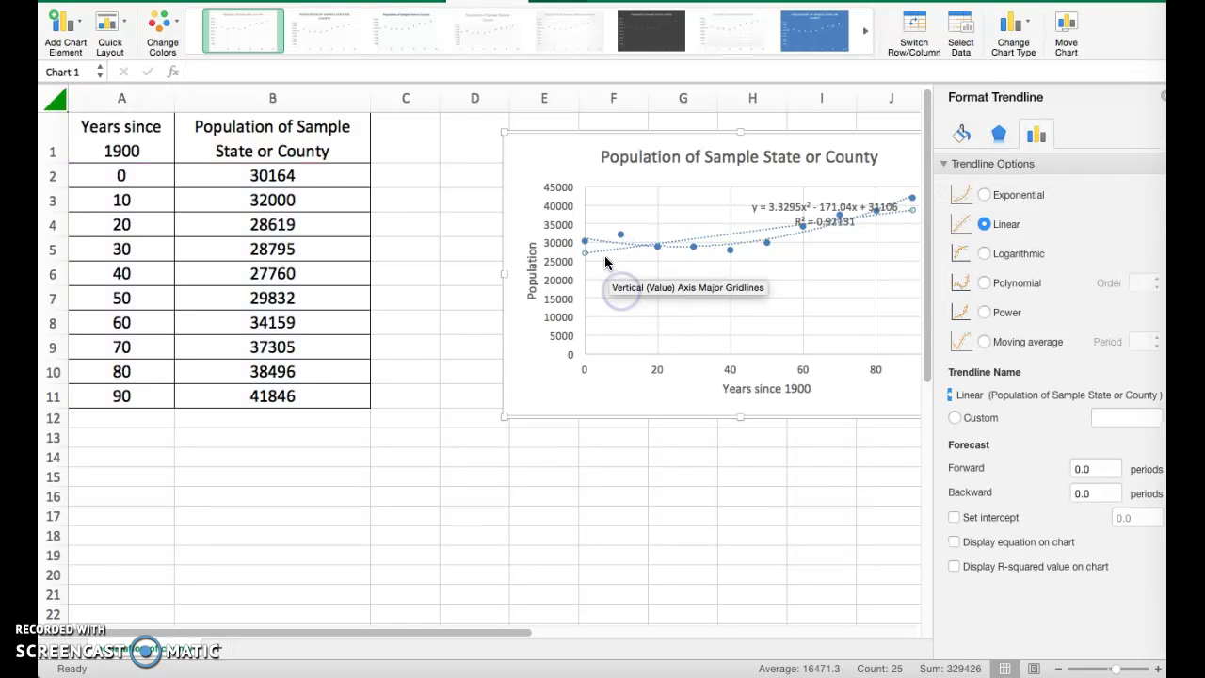
left_click(595, 275)
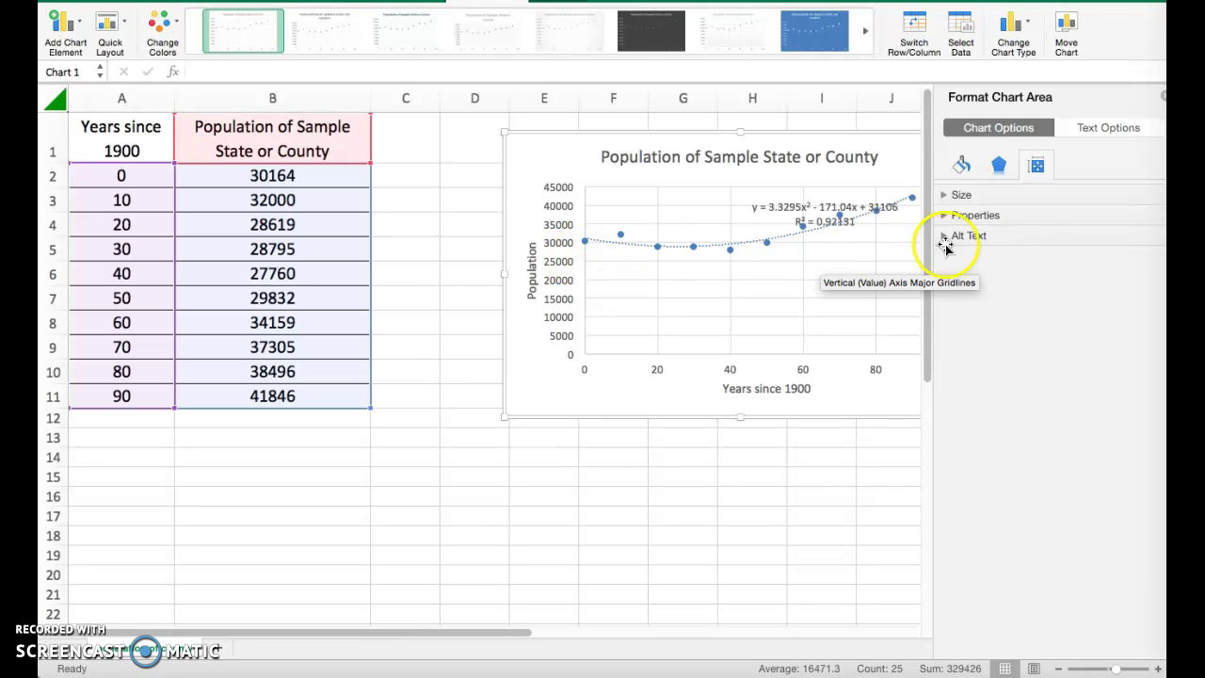
left_click_drag(774, 201, 707, 194)
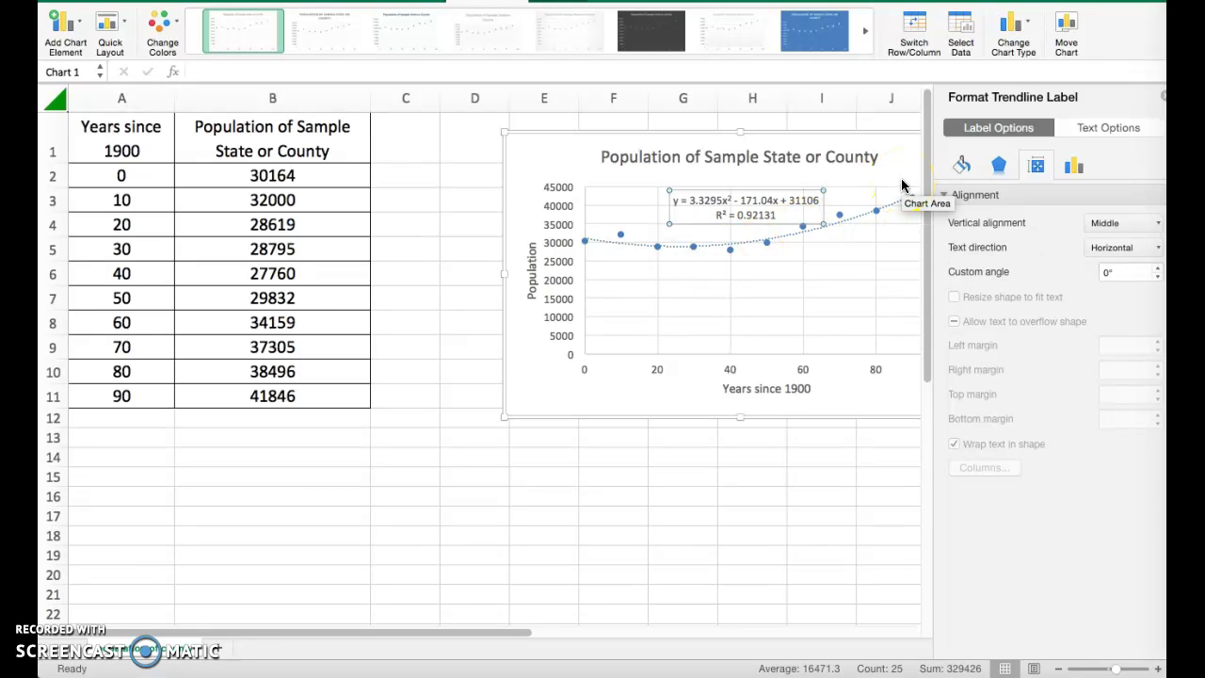
left_click(536, 156)
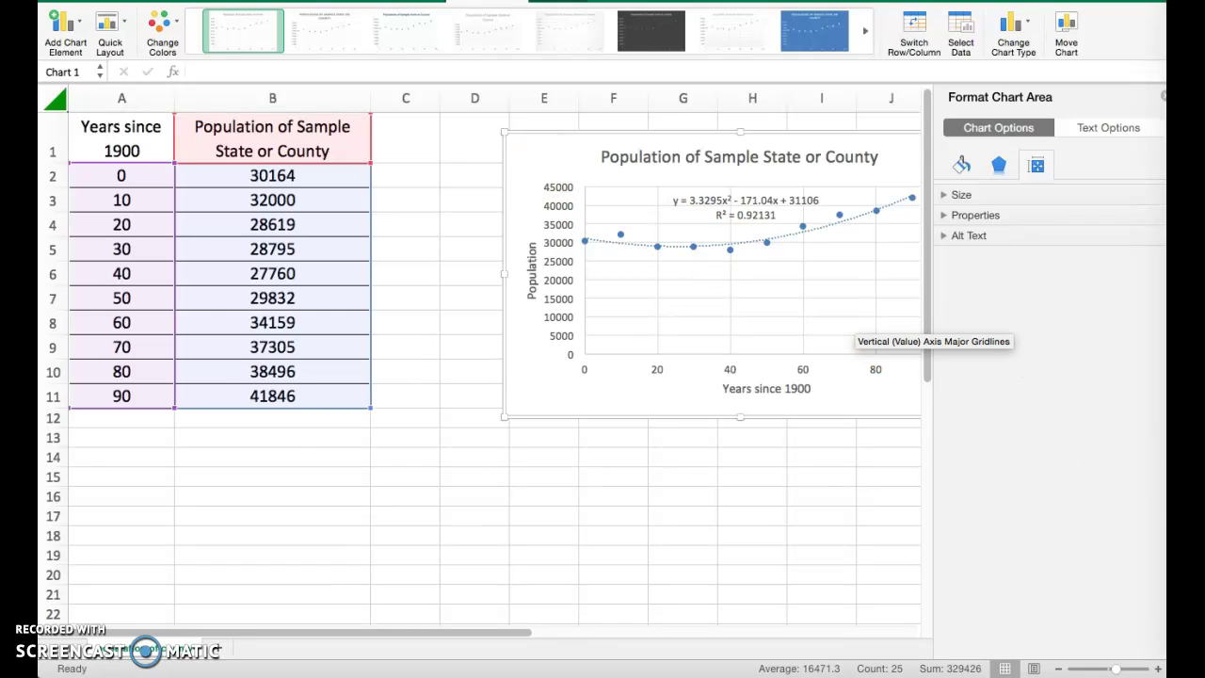
Step: Switch to PowerPoint, paste the quadratic chart on the "Quadratic Model" slide and enlarge it beside "Plot:" to fill the space above the discussion
left_click(1184, 489)
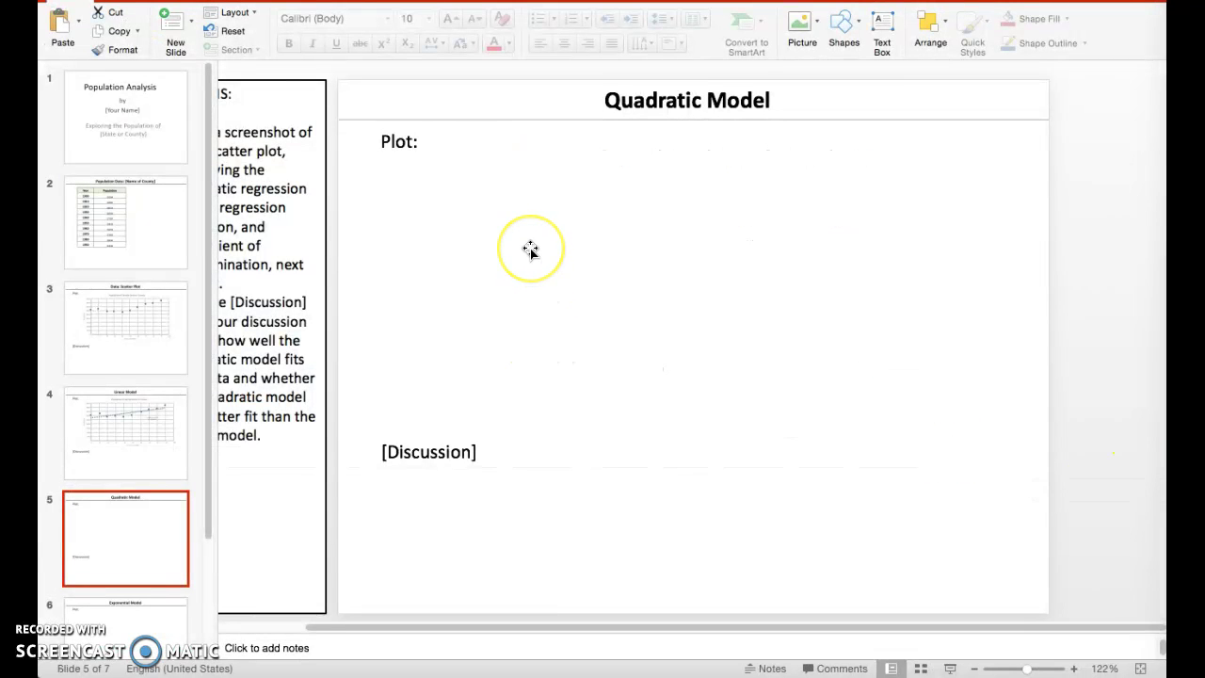
key("super+v")
left_click_drag(573, 242, 443, 142)
left_click(714, 309)
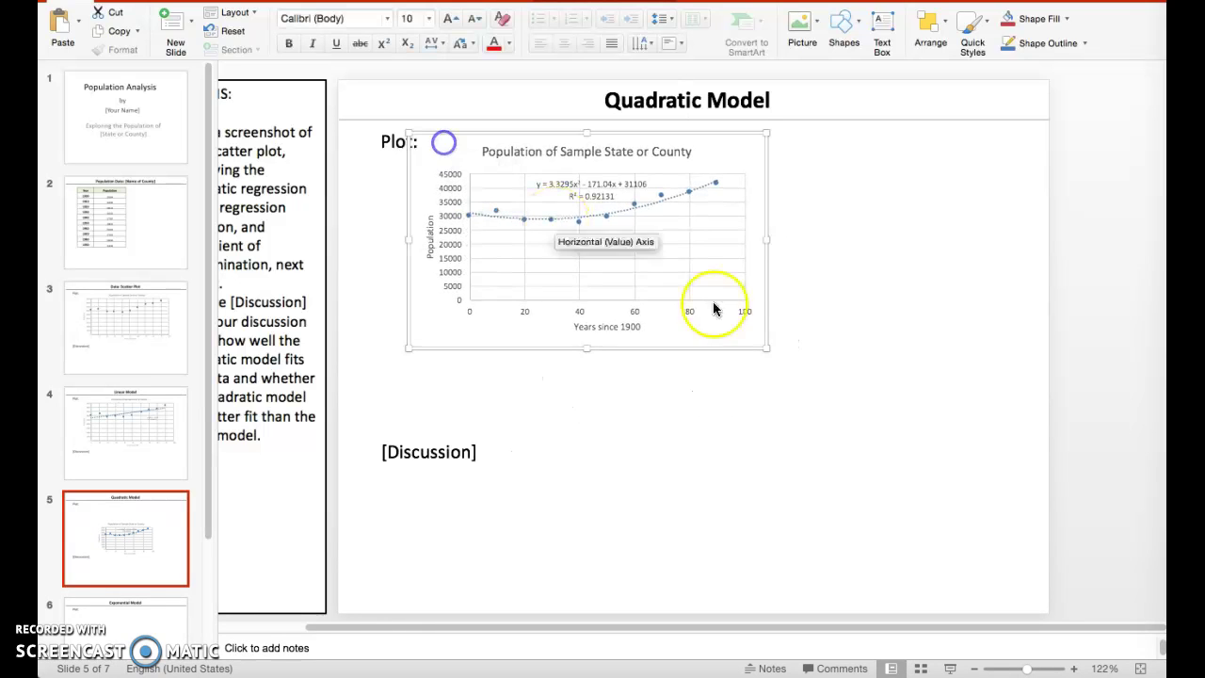
left_click_drag(770, 347, 954, 424)
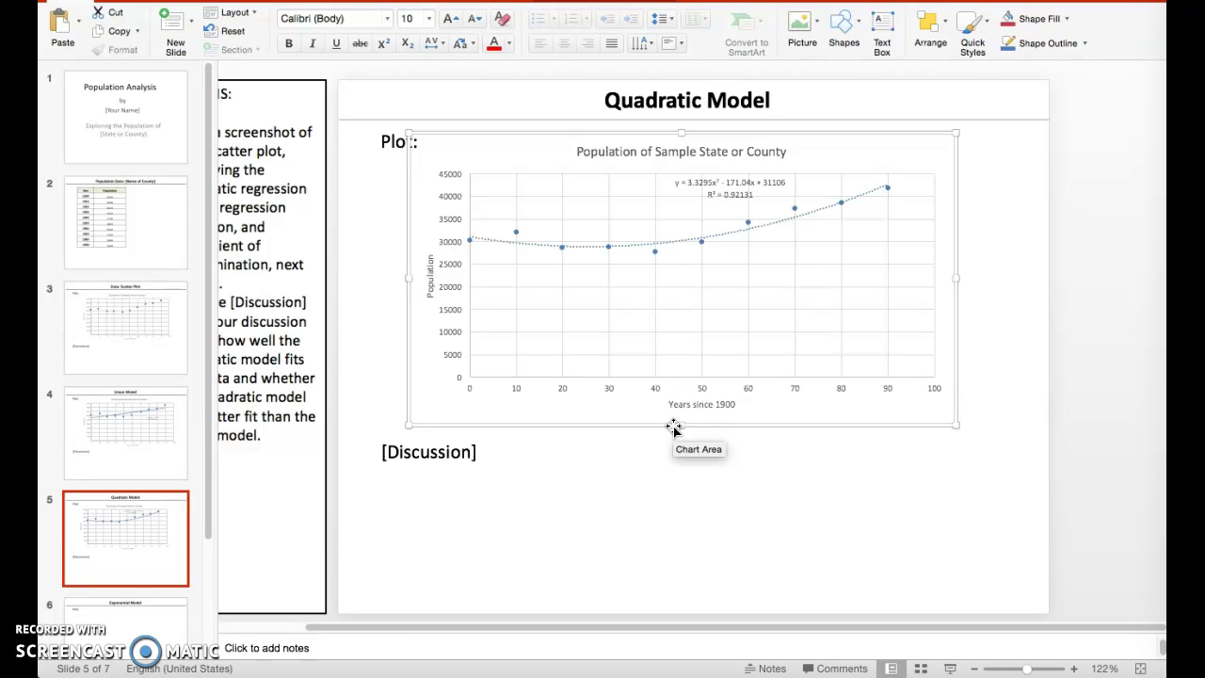
left_click(657, 378)
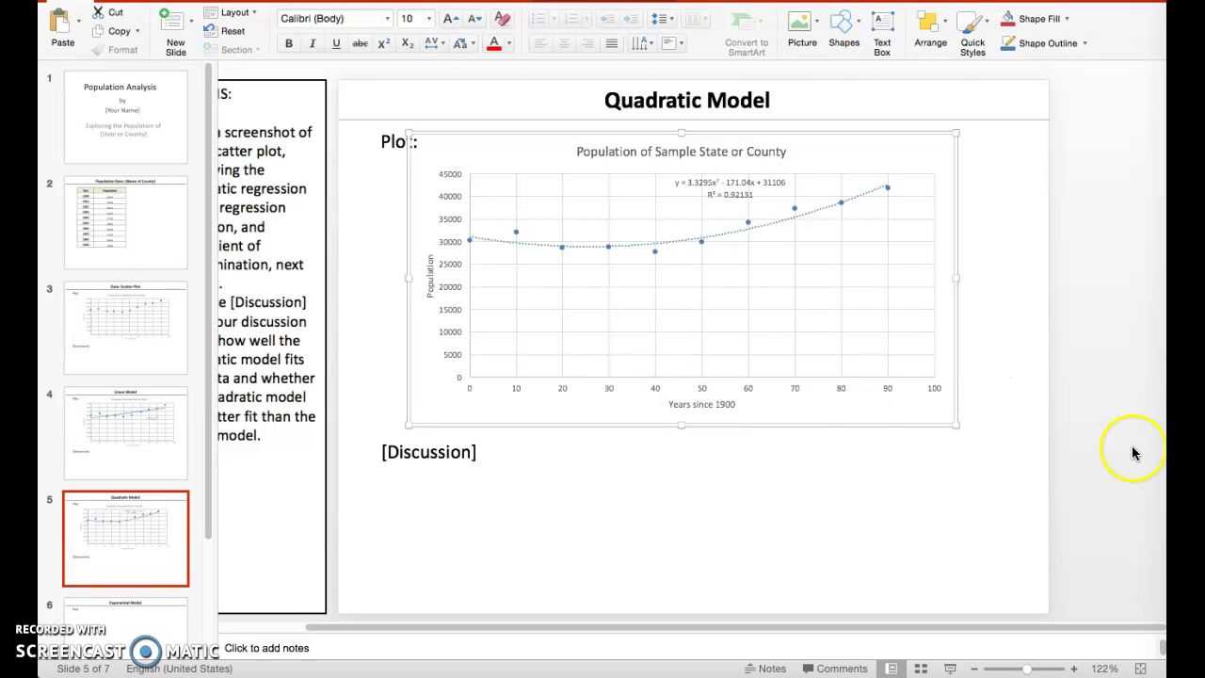
Step: Show the "Exponential Model" slide, then switch to Excel and look through the chart area formatting options for trendline settings
left_click(118, 608)
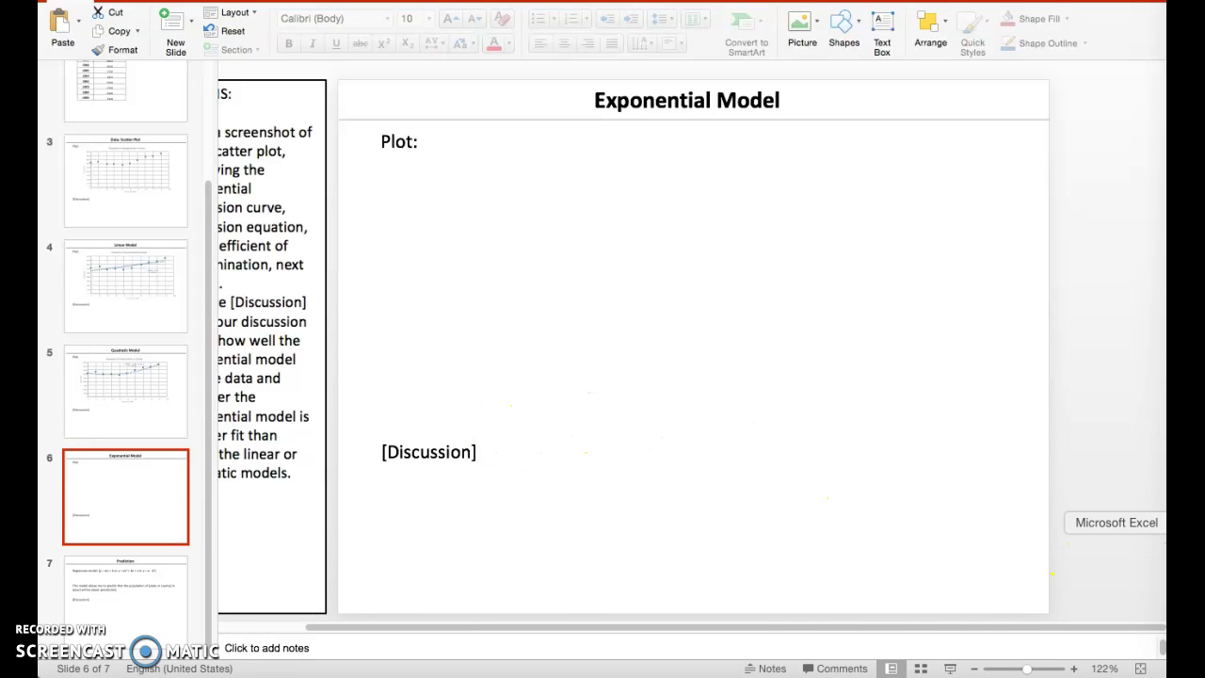
left_click(1163, 523)
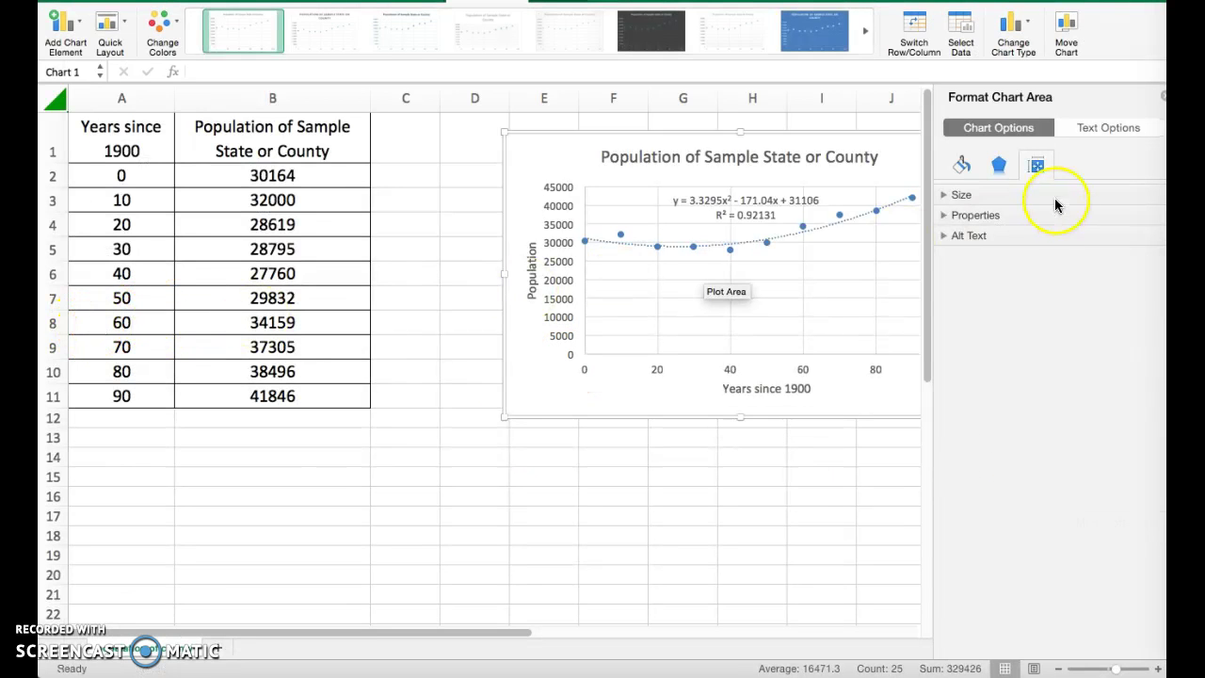
left_click(964, 166)
left_click(1004, 173)
left_click(1090, 128)
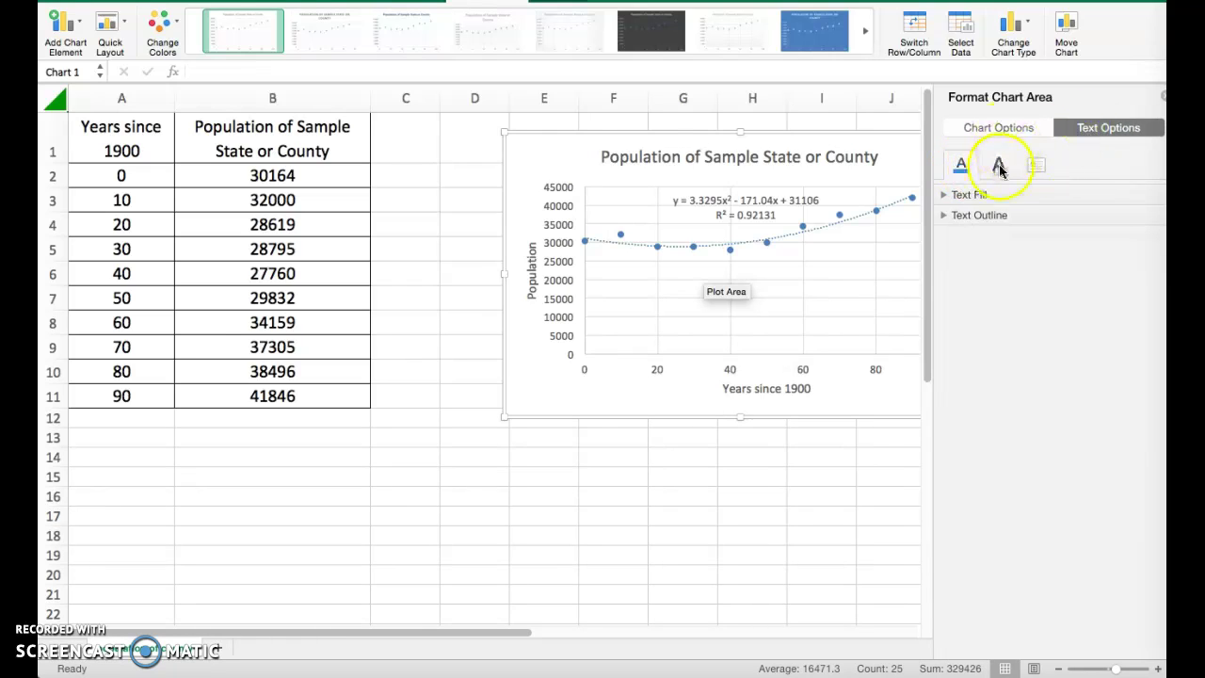
left_click(965, 127)
left_click(964, 169)
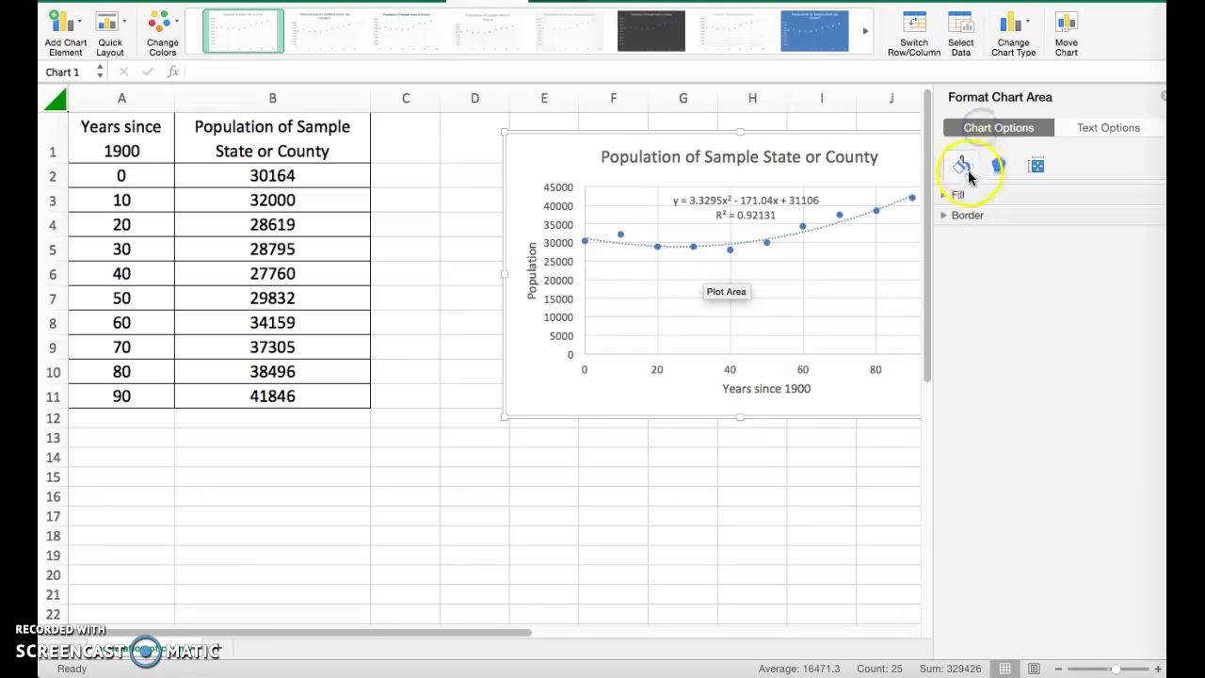
left_click(951, 196)
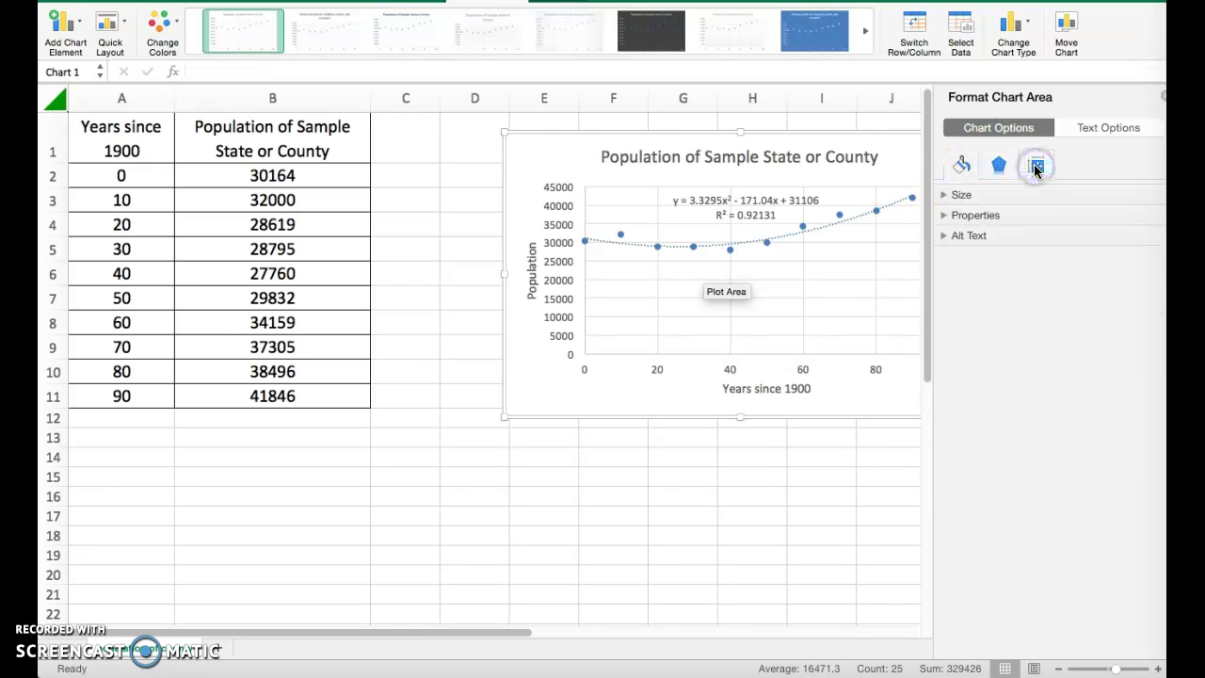
left_click(960, 169)
left_click(1137, 105)
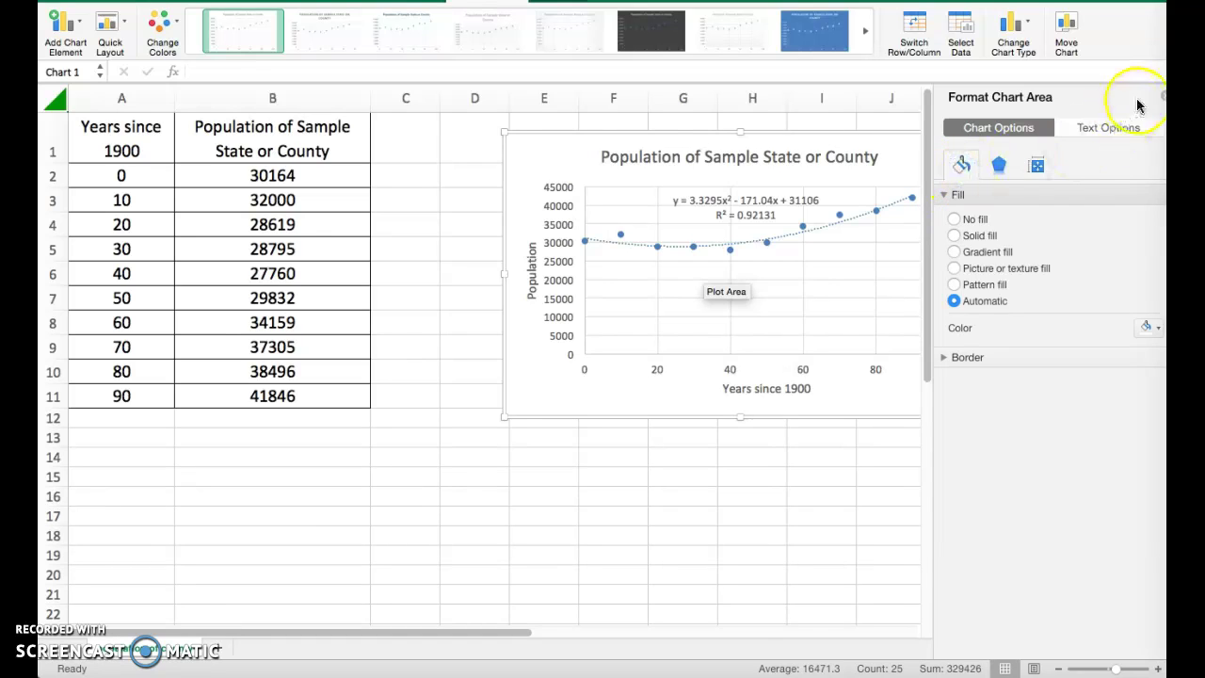
Step: Try adding another trendline to the population chart alongside the quadratic curve, starting with the linear type
left_click(64, 26)
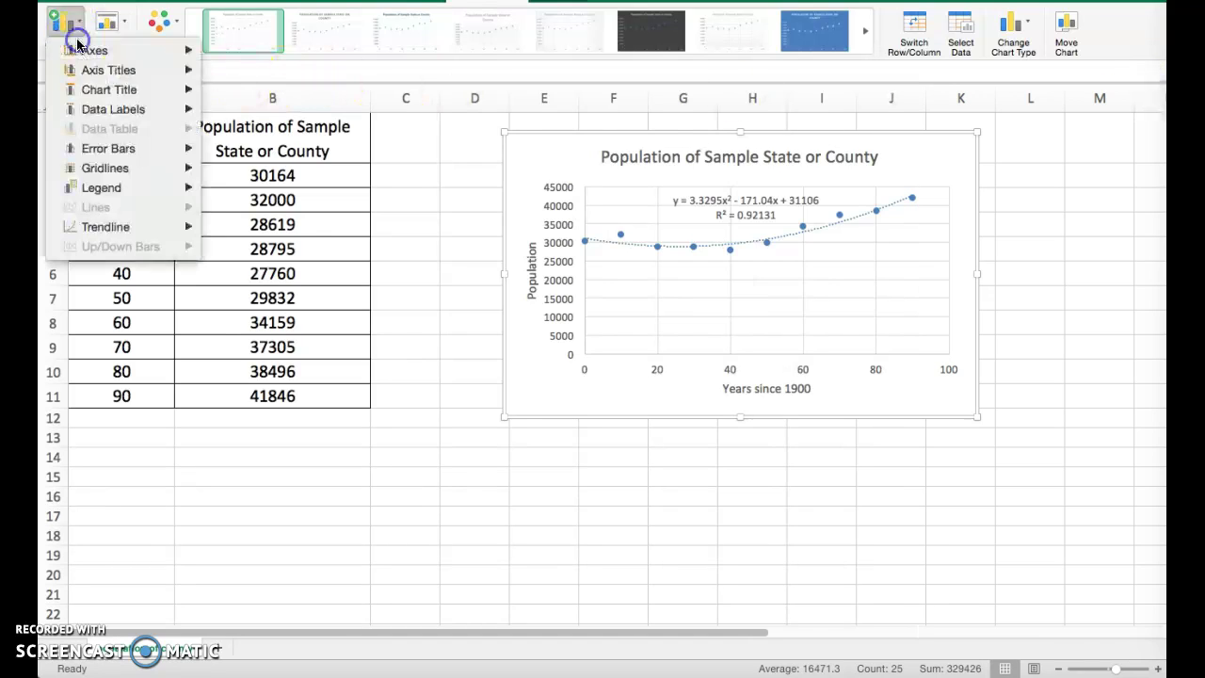
mouse_move(98, 225)
left_click(269, 387)
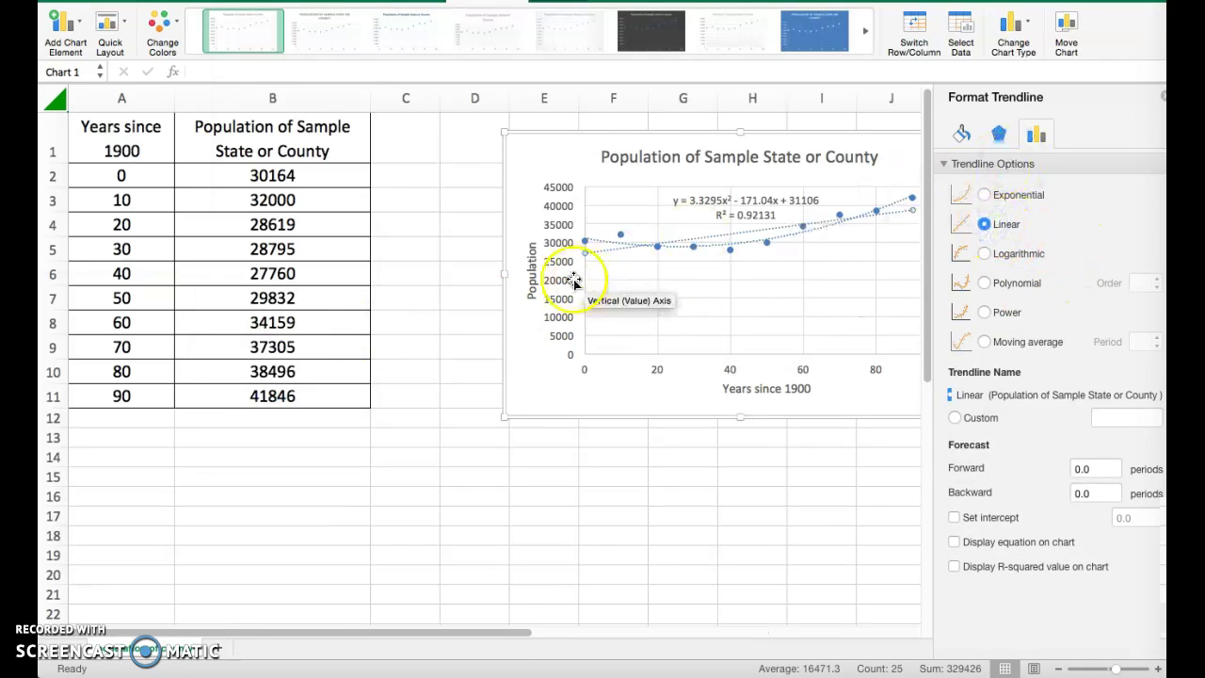
left_click(589, 250)
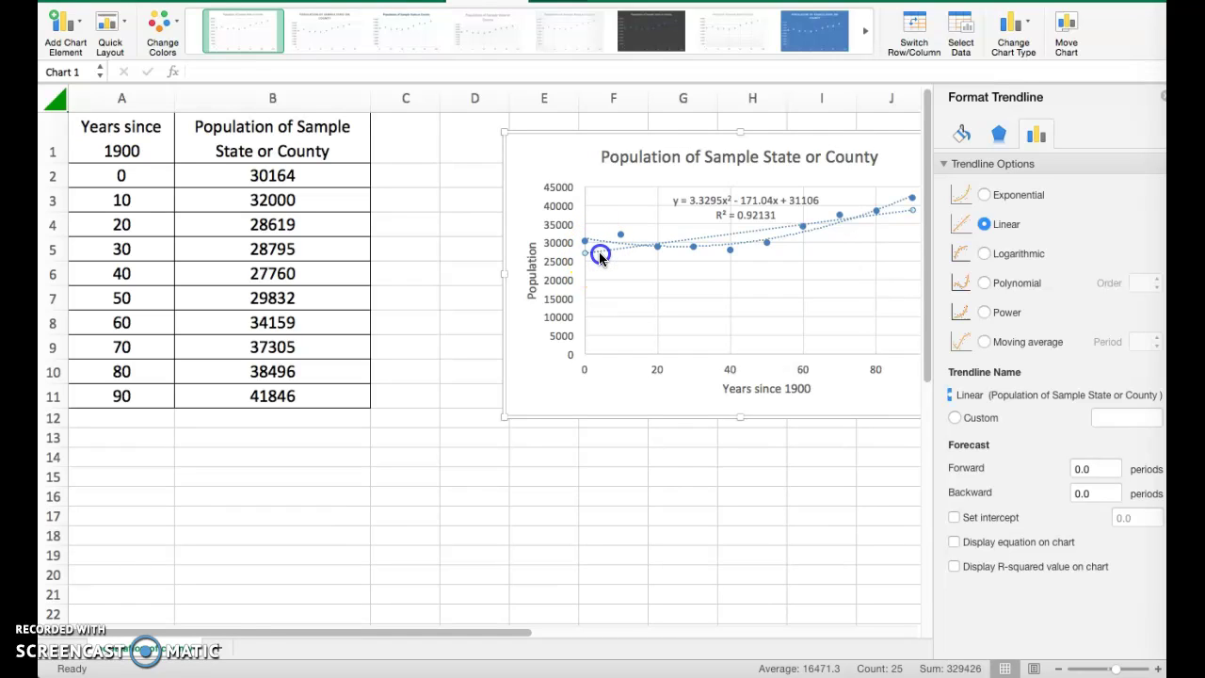
Step: Move the chart next to the population column and delete the extra linear trendline
left_click_drag(552, 161, 426, 151)
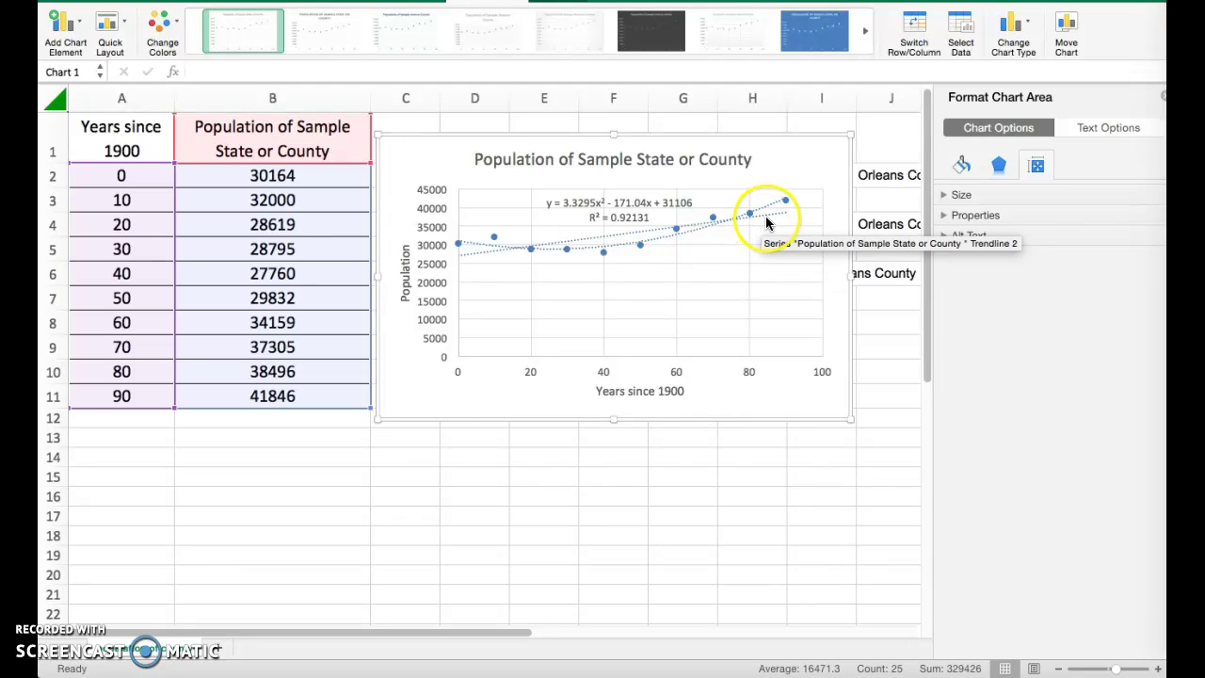
left_click(767, 218)
left_click(779, 211)
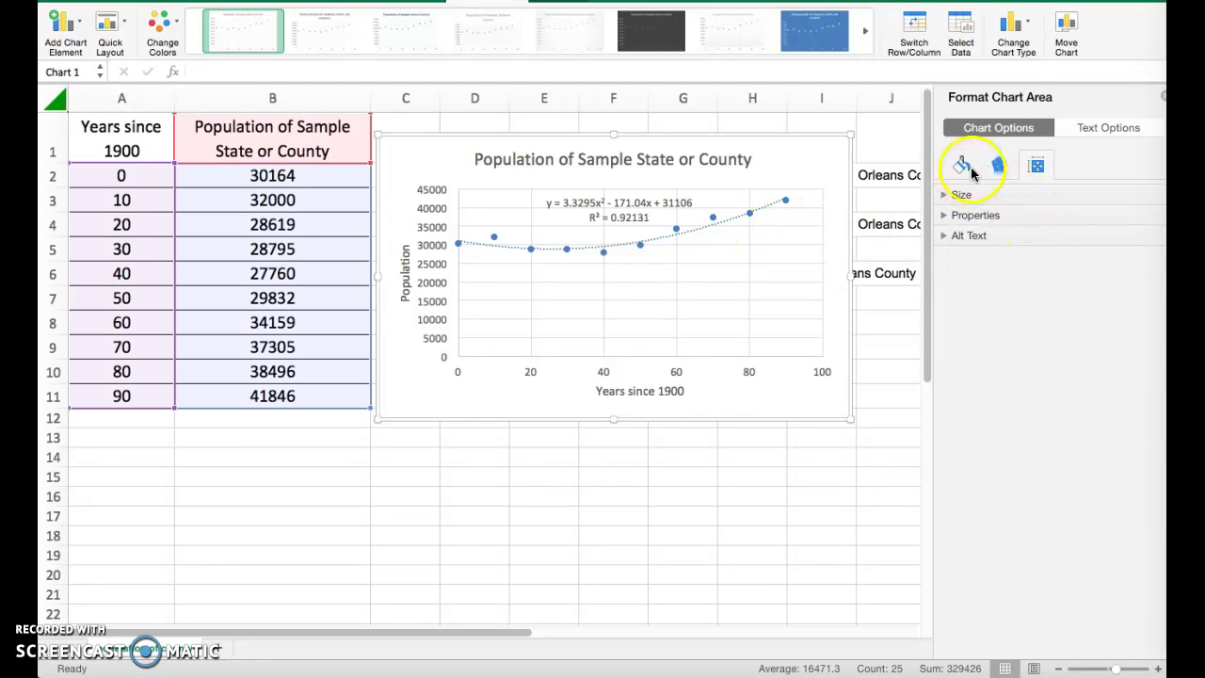
Step: Check the chart area's text, fill, border and effects options for trendline settings, then close them and return to the quadratic curve
left_click(1064, 98)
left_click(962, 131)
left_click(1089, 131)
left_click(993, 127)
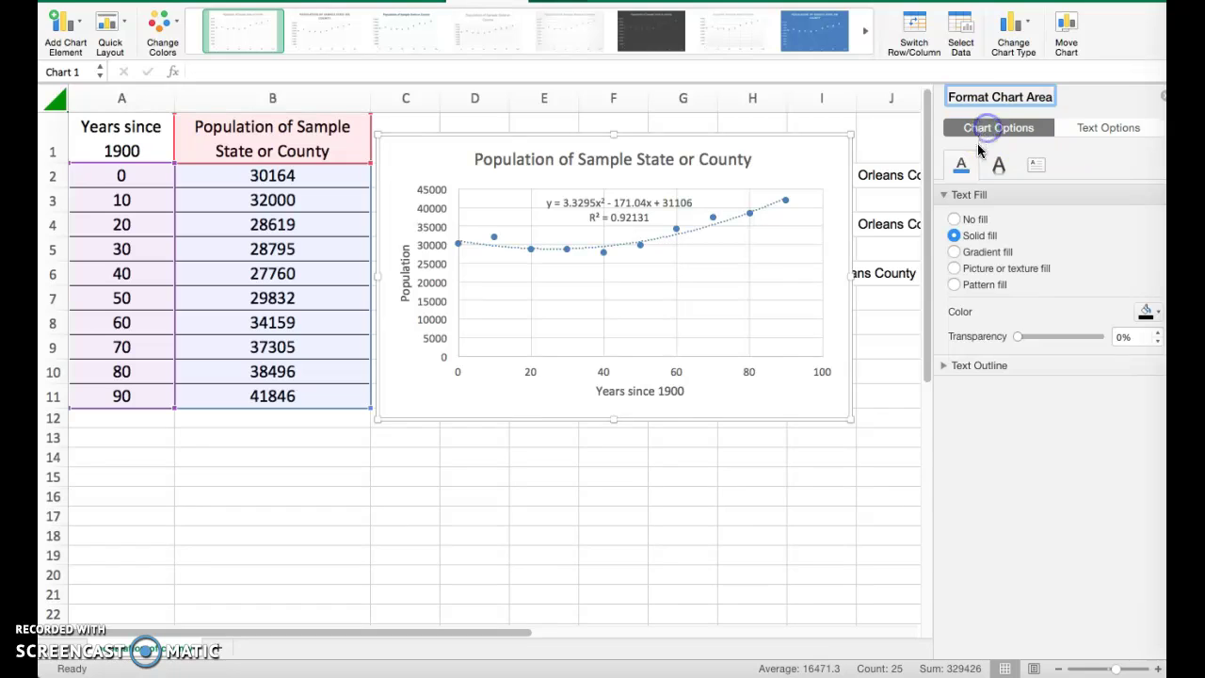
left_click(966, 165)
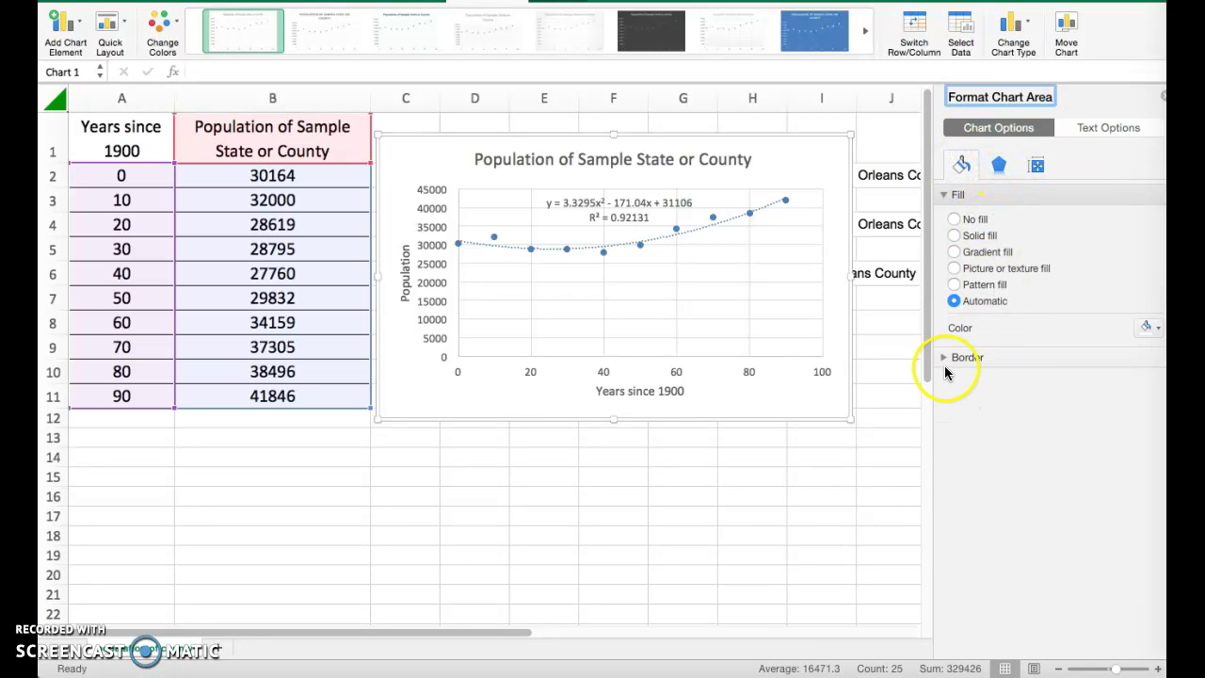
left_click(953, 354)
left_click(999, 166)
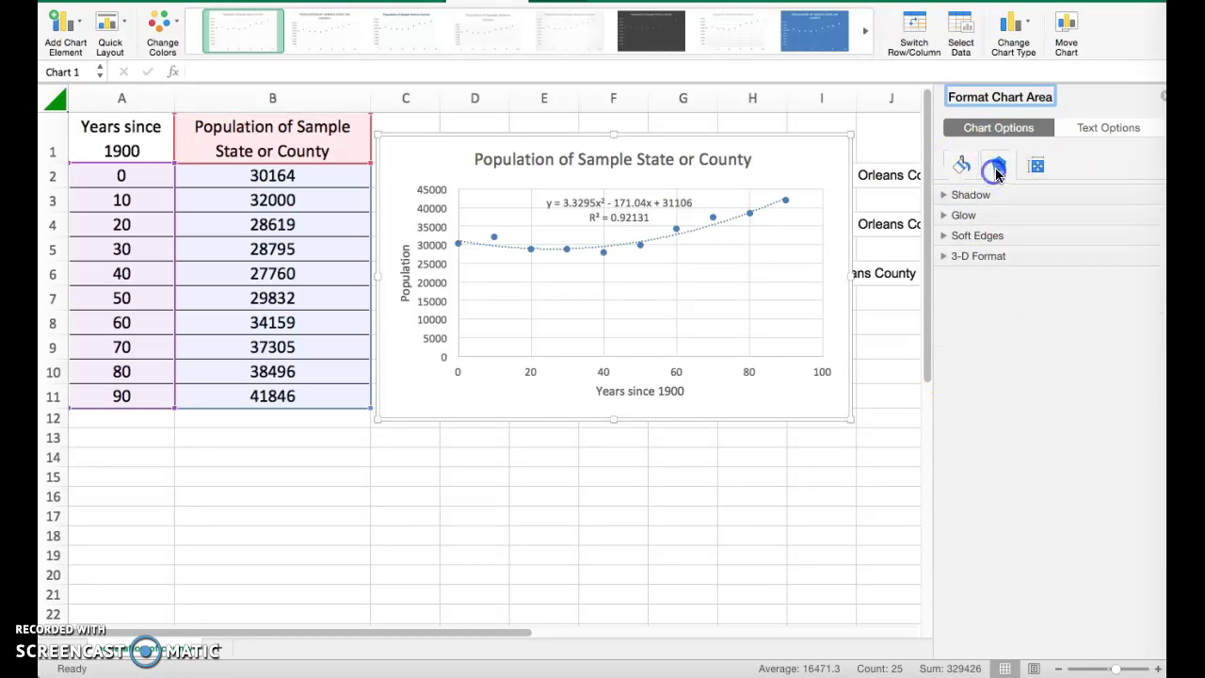
left_click(500, 251)
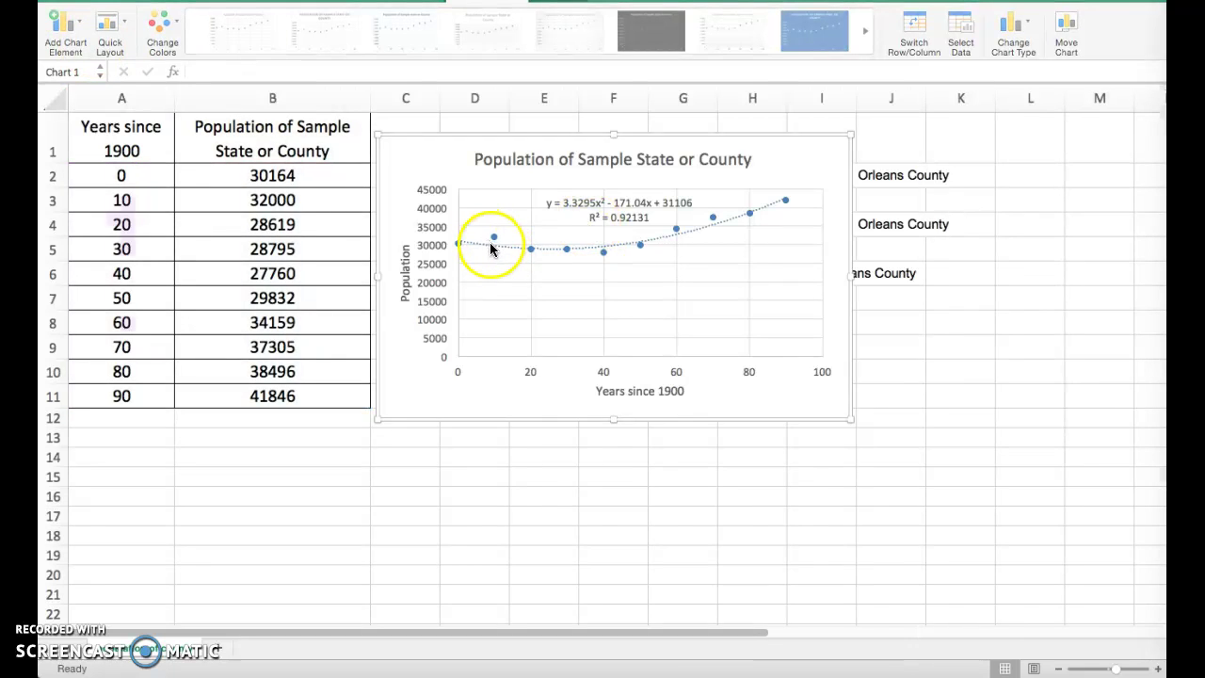
Step: Delete the quadratic trendline from the population chart
left_click(490, 243)
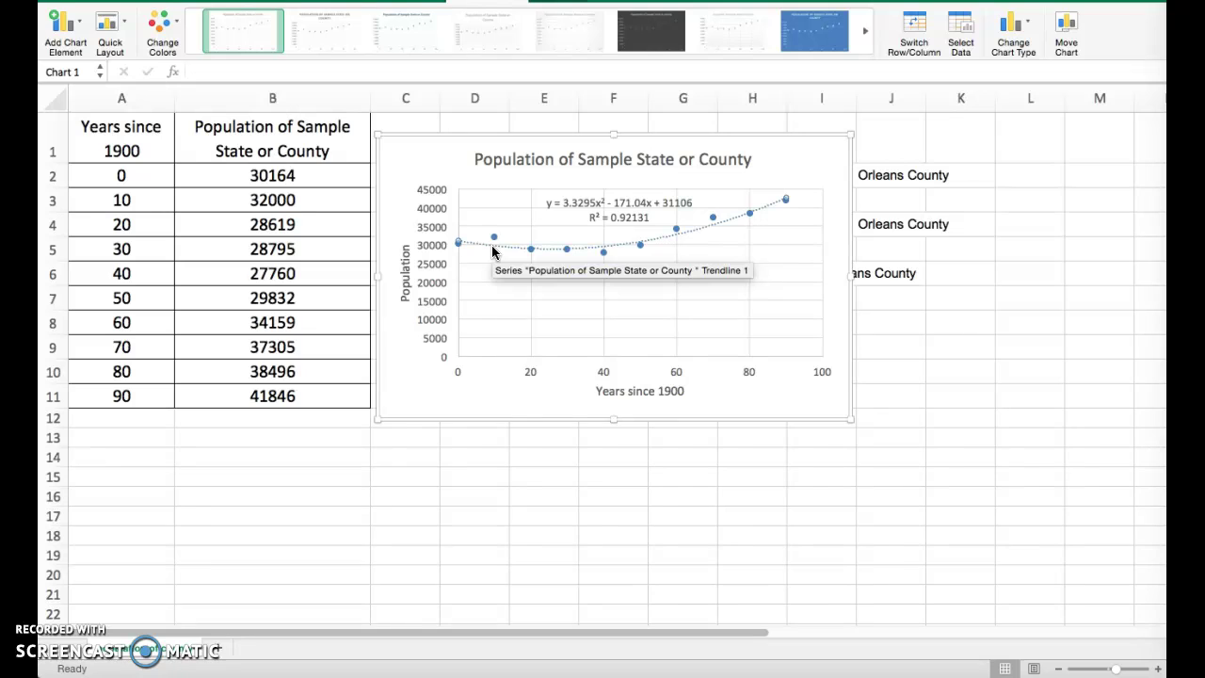
key("Delete")
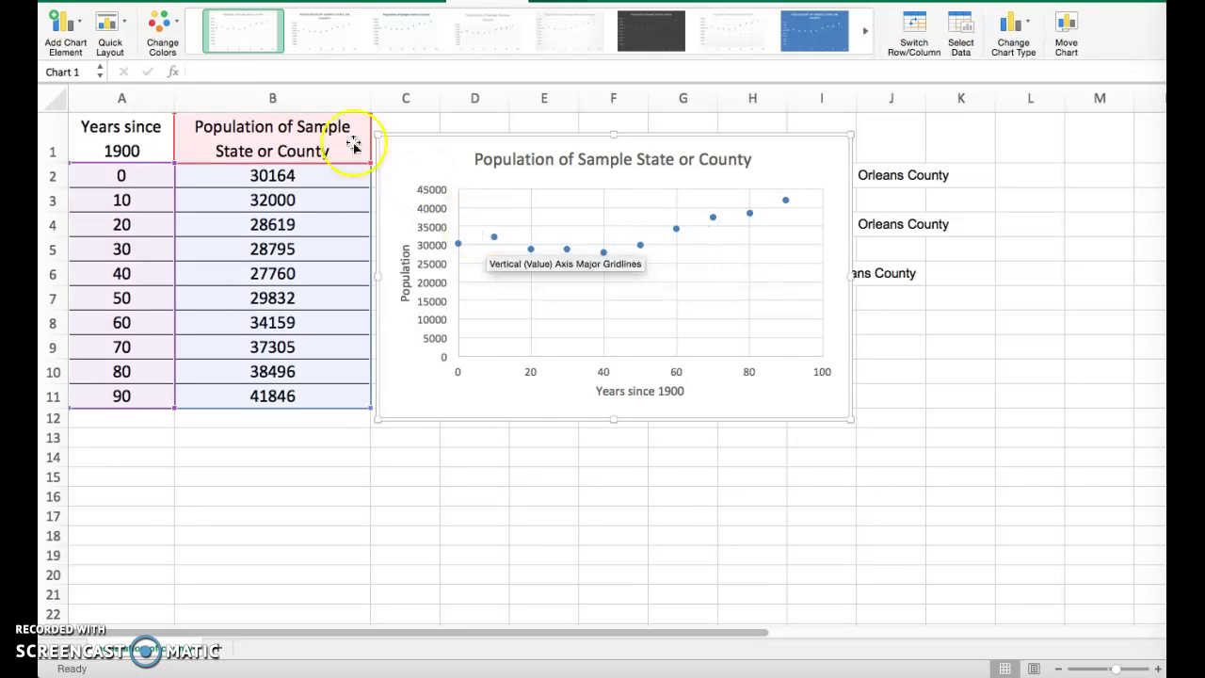
Step: Try adding an exponential trendline to the population chart from the preset trendline types
left_click(75, 31)
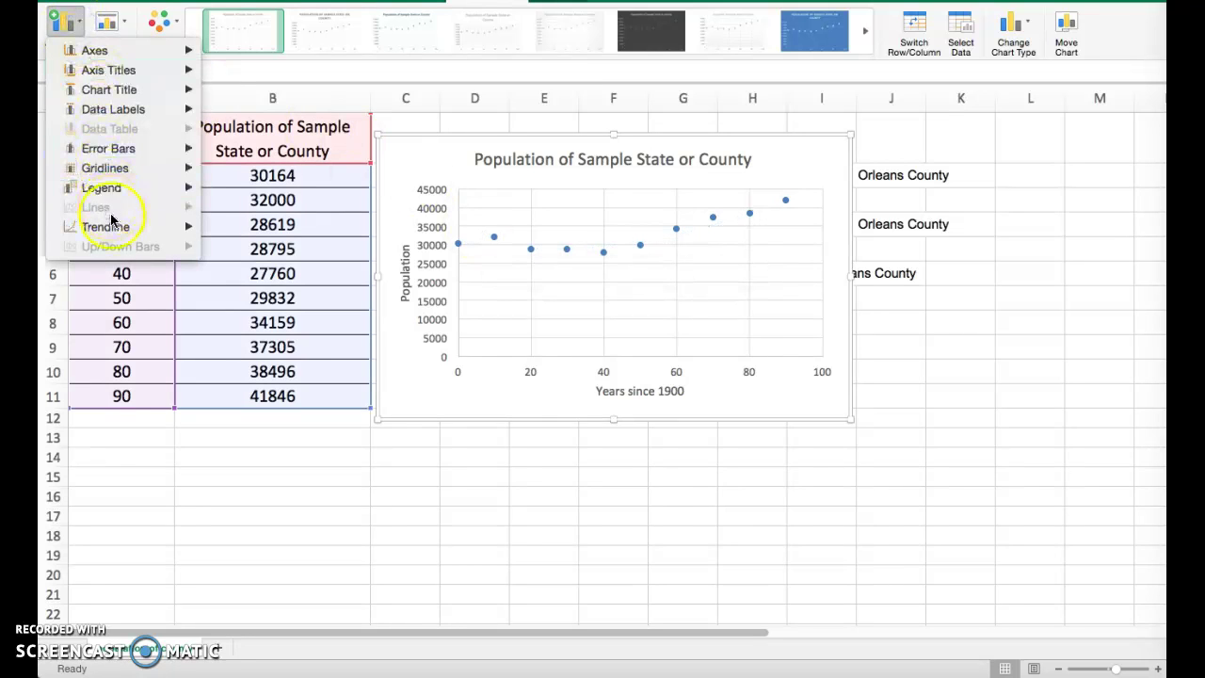
mouse_move(140, 230)
left_click(271, 295)
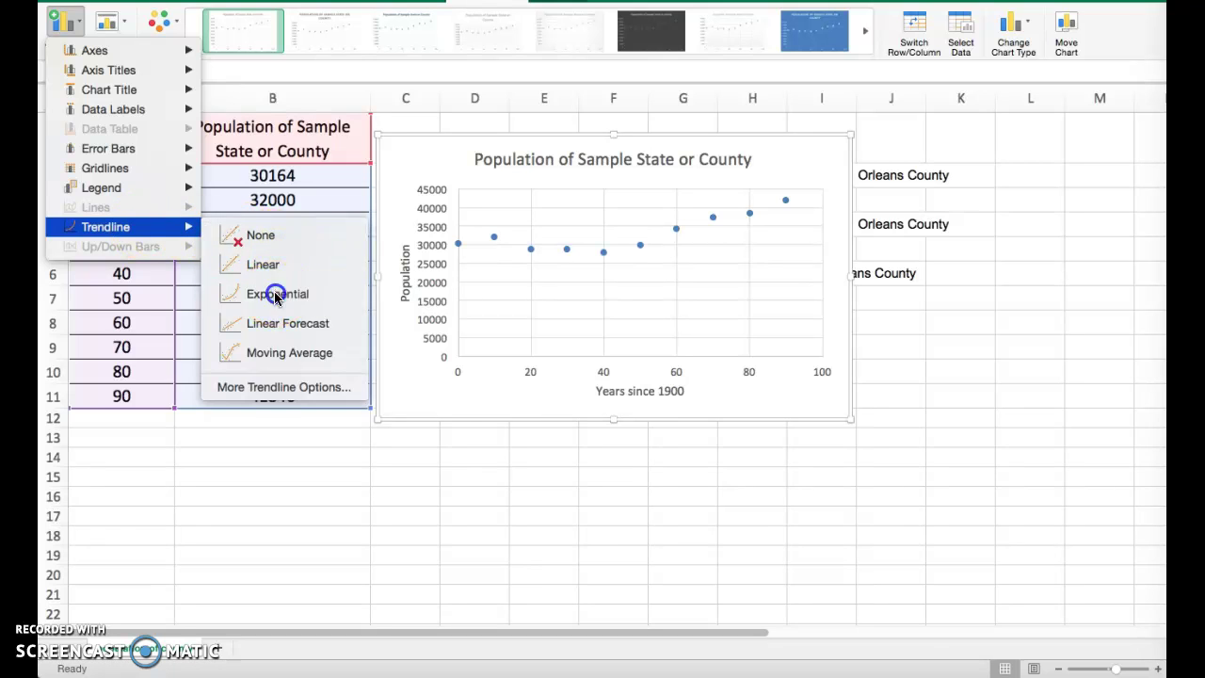
mouse_move(598, 253)
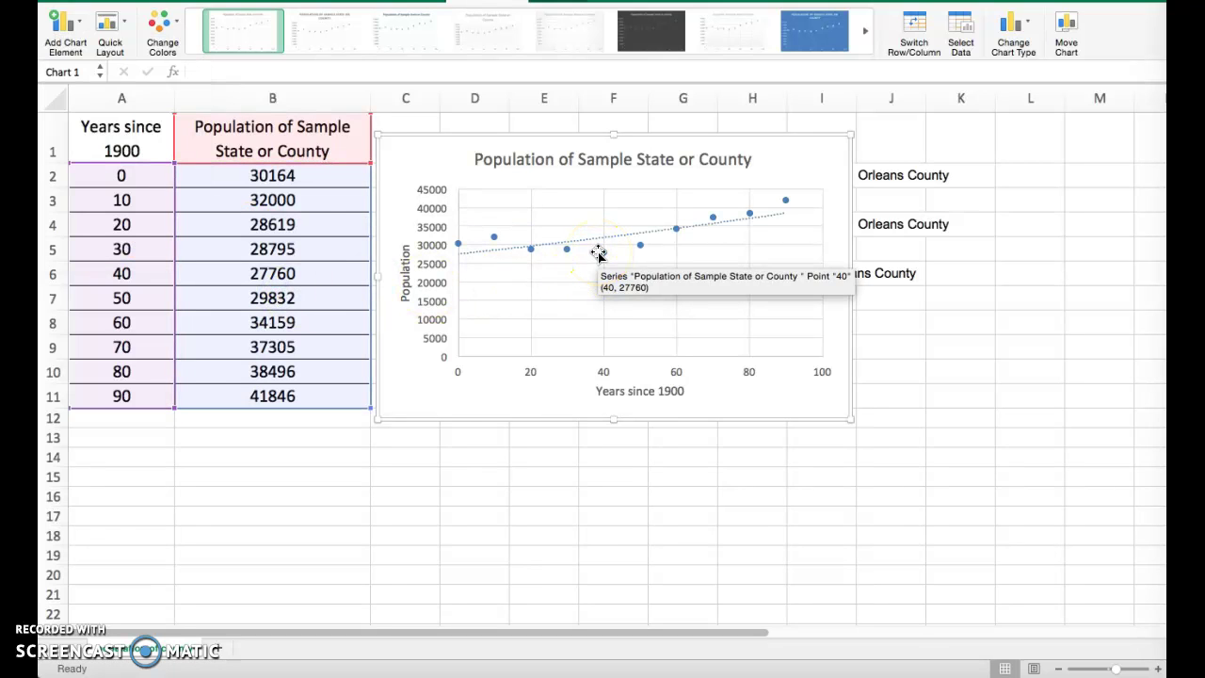
Step: Try a linear trendline from the detailed trendline options, displaying its equation and R-squared value, and move the label above the data points
left_click(67, 28)
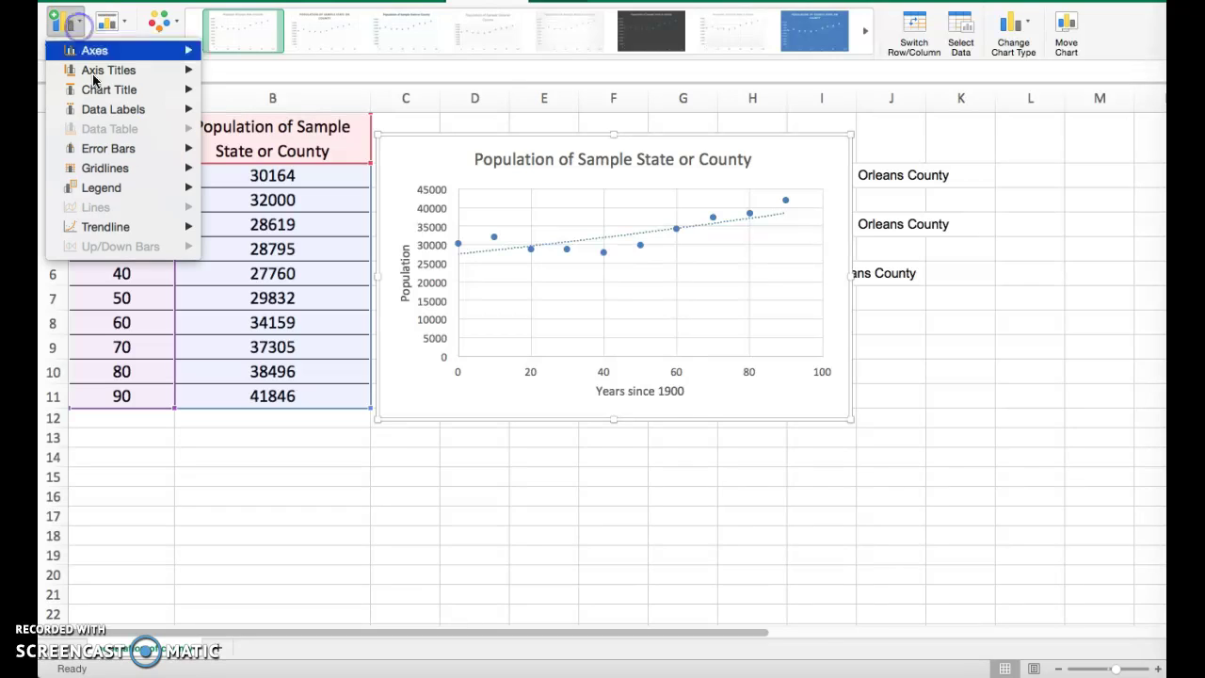
mouse_move(122, 229)
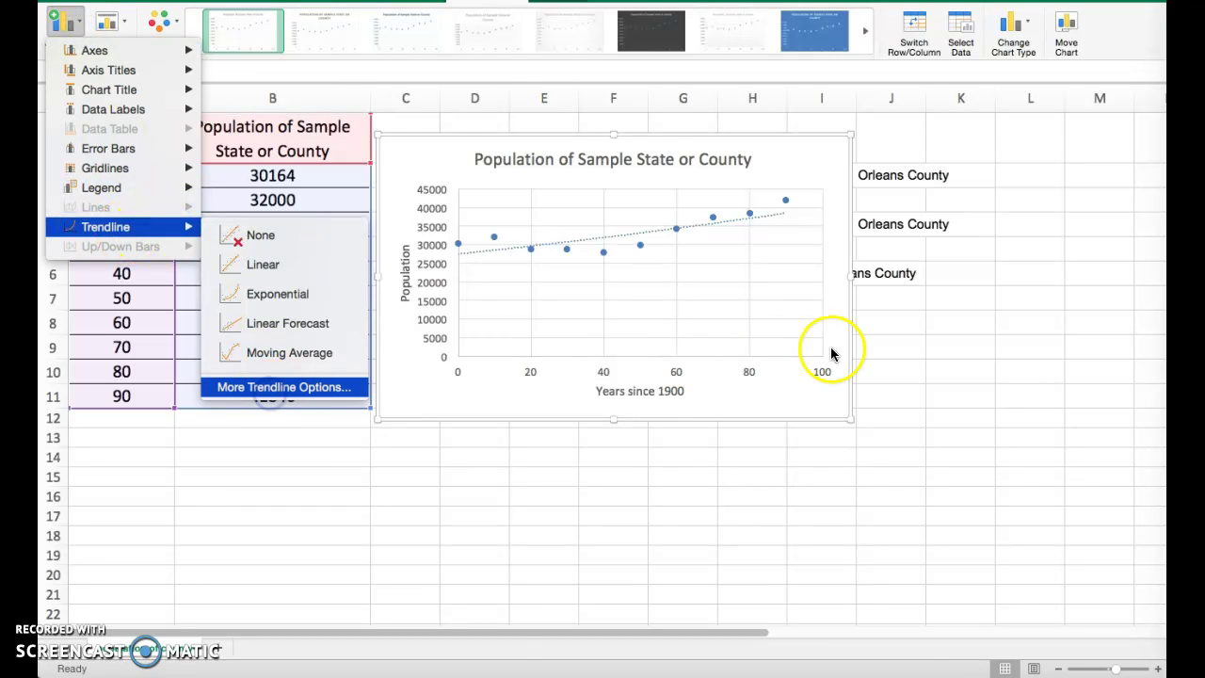
left_click(278, 387)
left_click(954, 542)
left_click(953, 566)
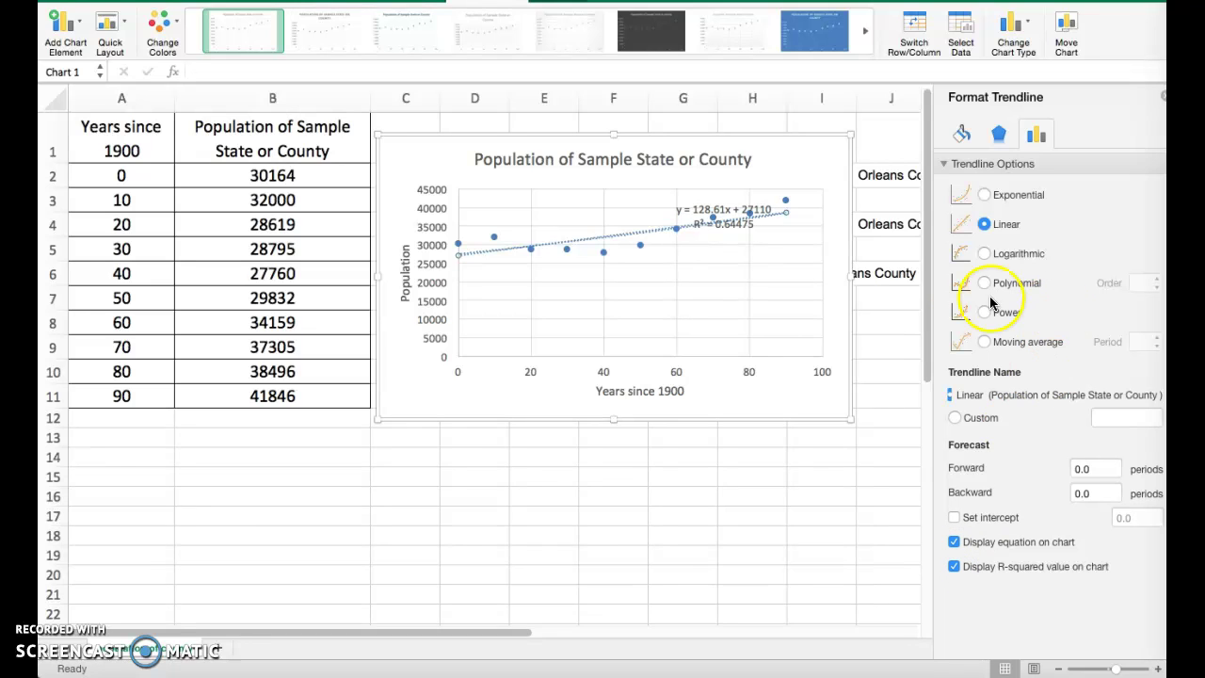
left_click_drag(699, 210, 589, 193)
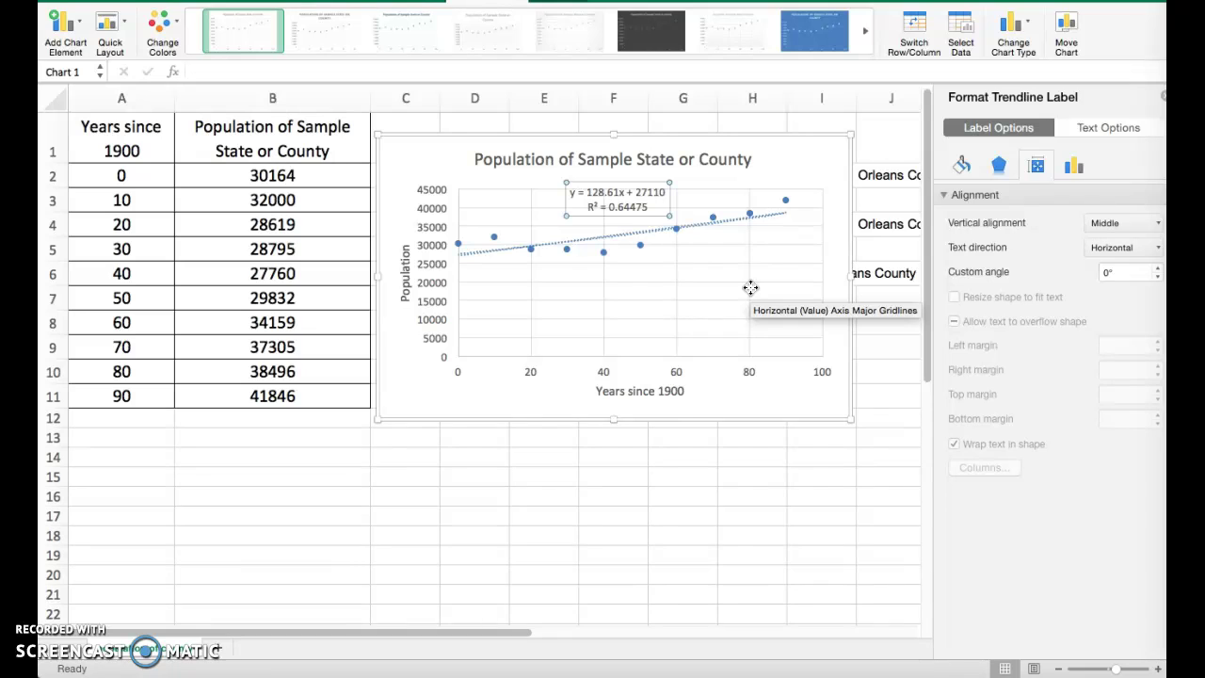
Step: Check the trendline label's text options, and delete both the linear and the exponential trendline from the chart
left_click(1076, 151)
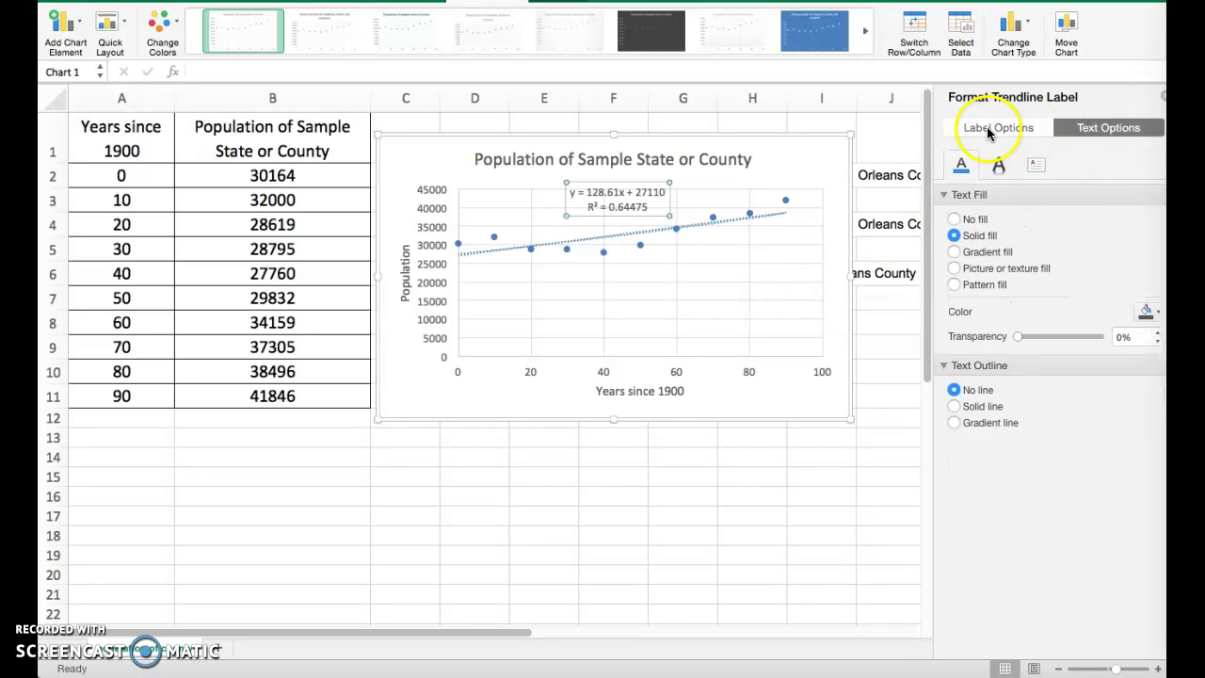
left_click(986, 128)
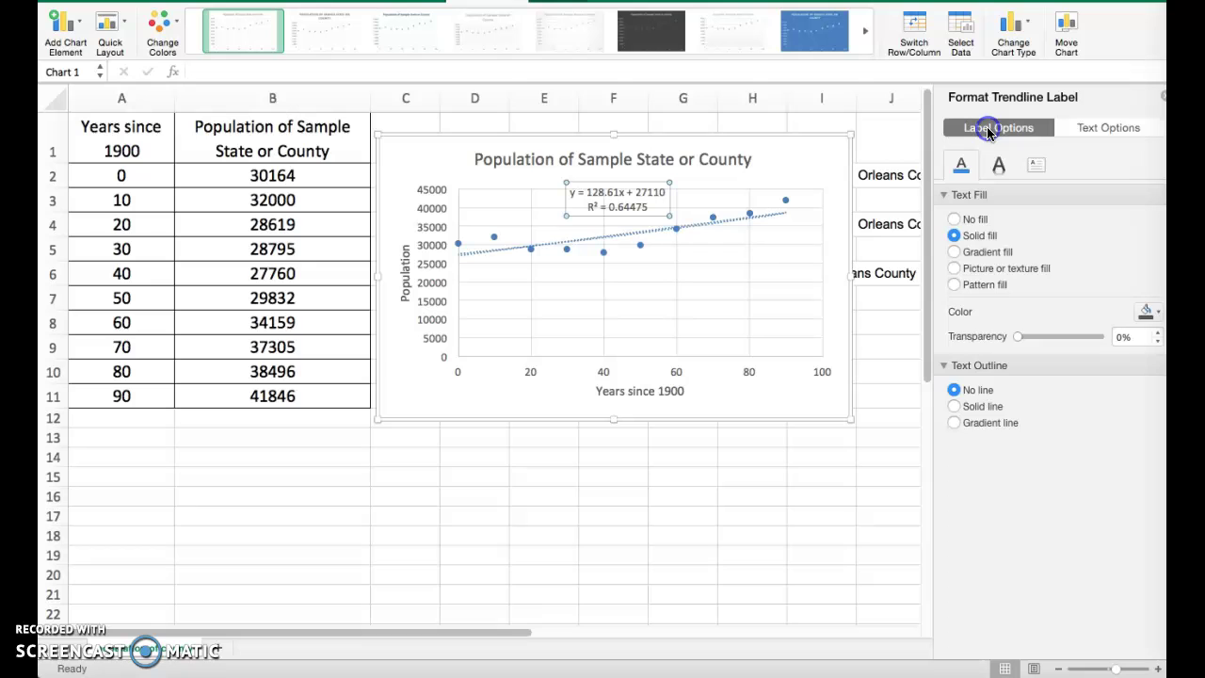
left_click(643, 234)
key("Delete")
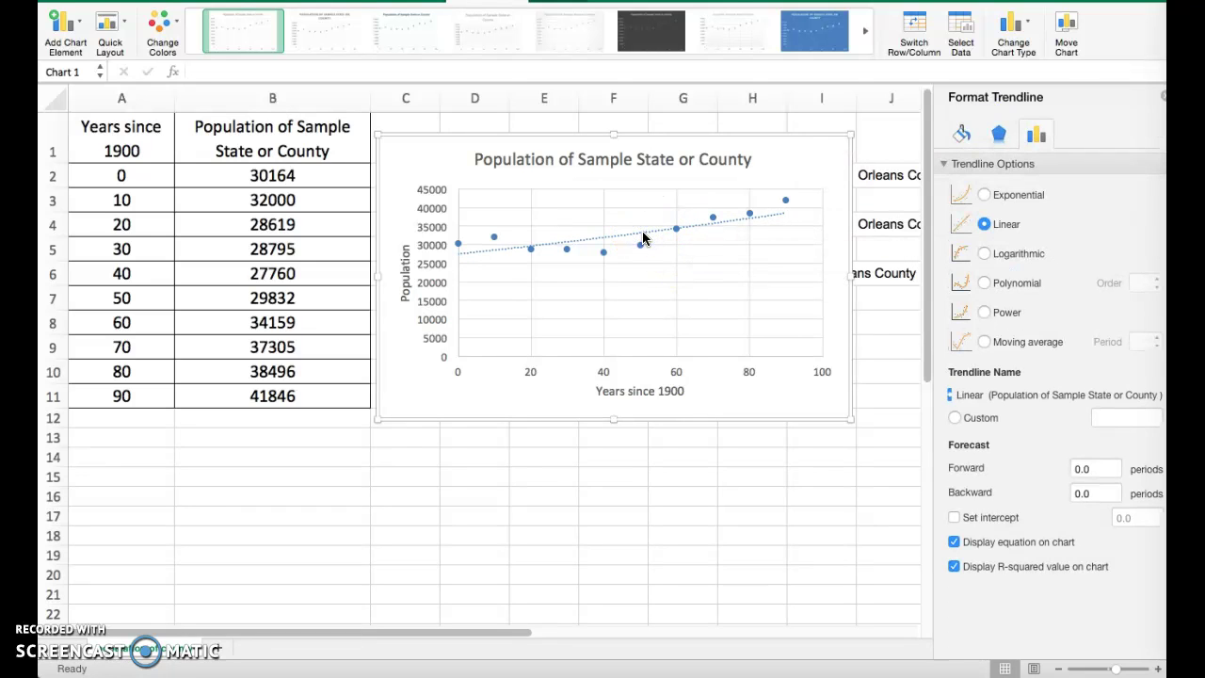
left_click(643, 238)
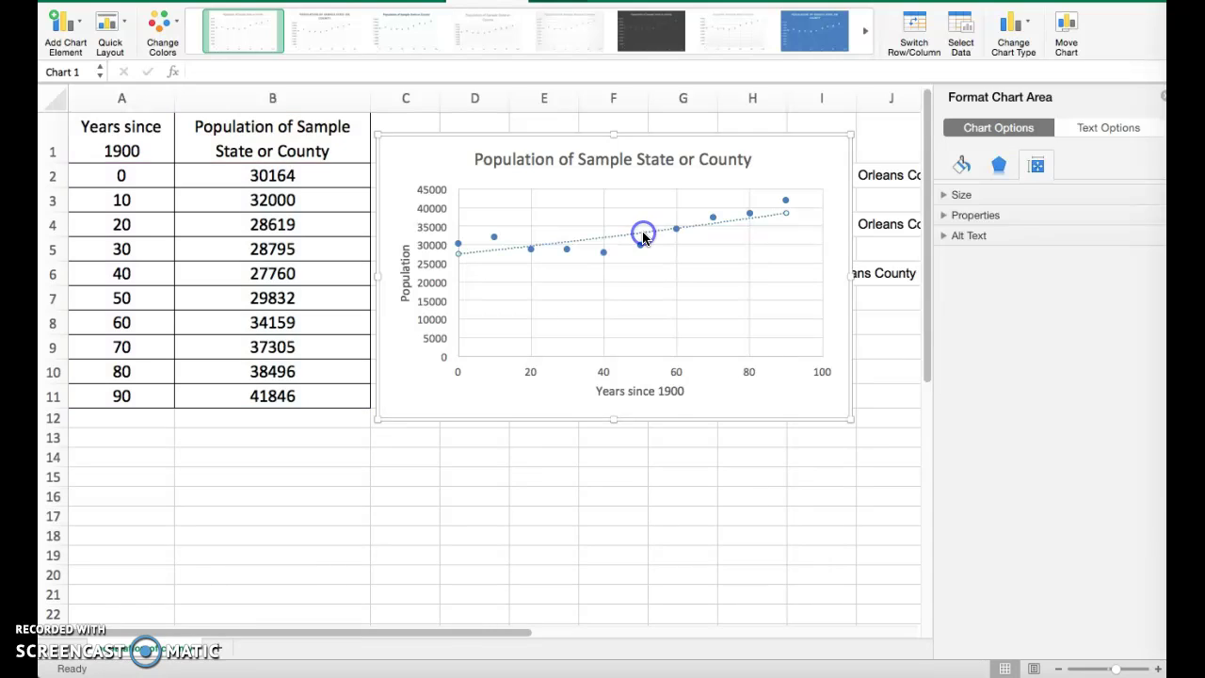
key("Delete")
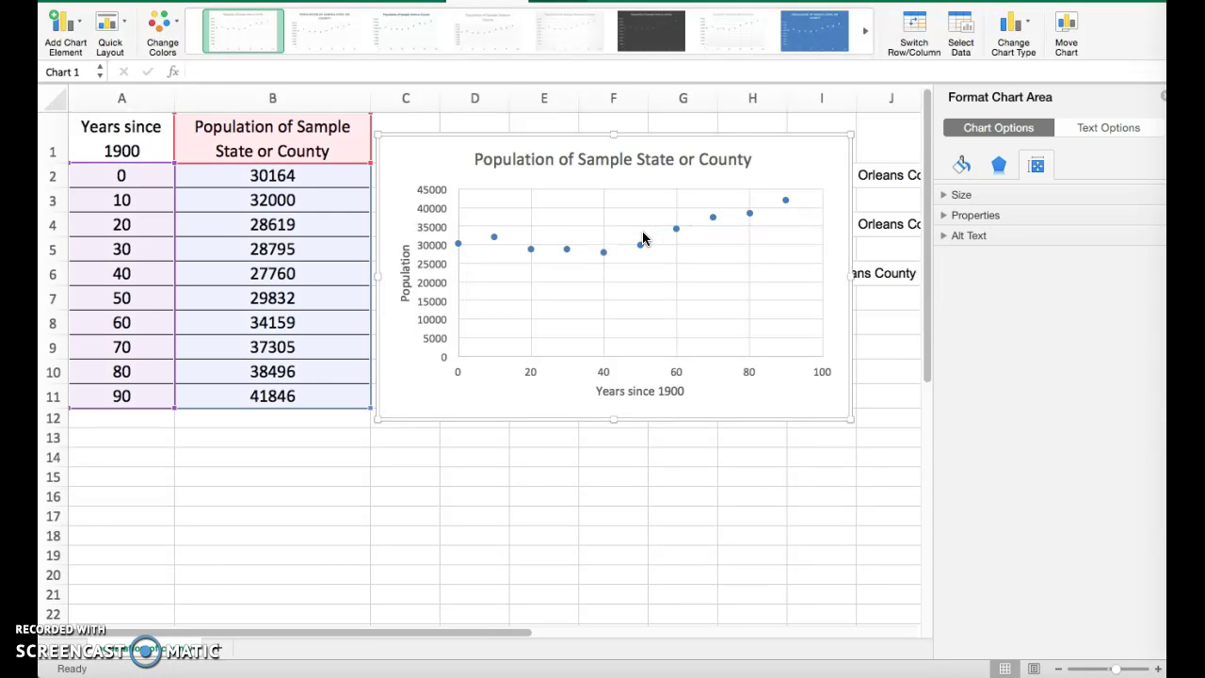
Step: Add a single exponential trendline to the population scatter plot
left_click(64, 30)
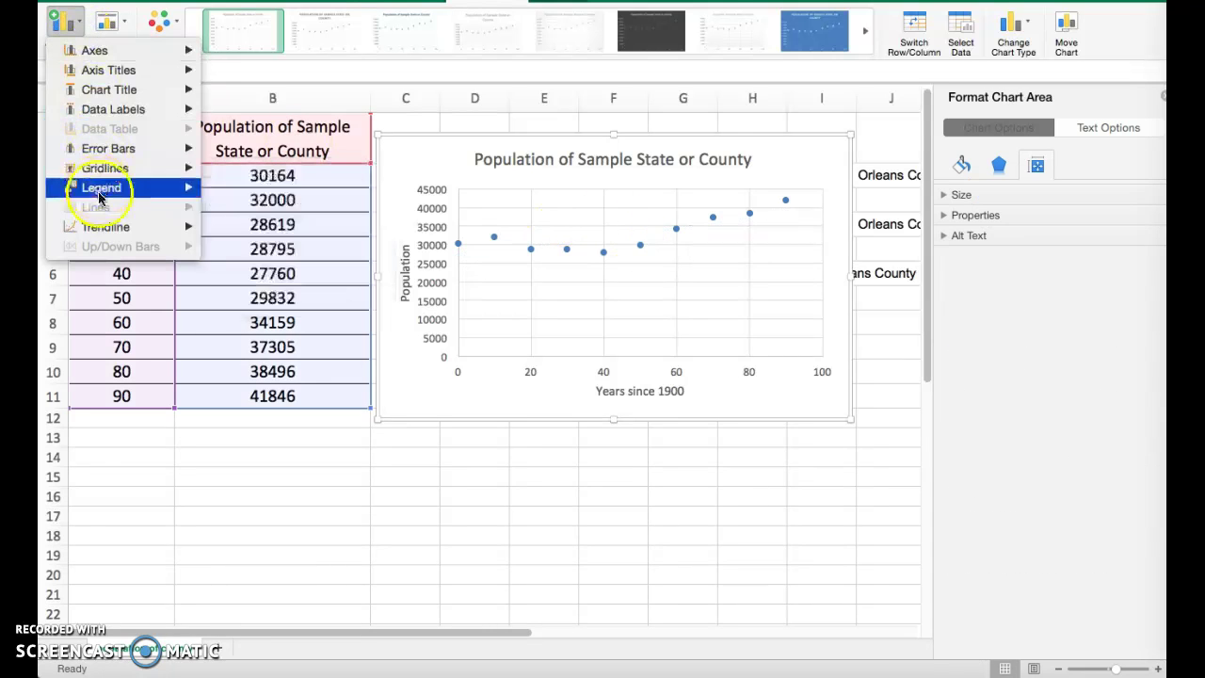
mouse_move(141, 226)
left_click(259, 298)
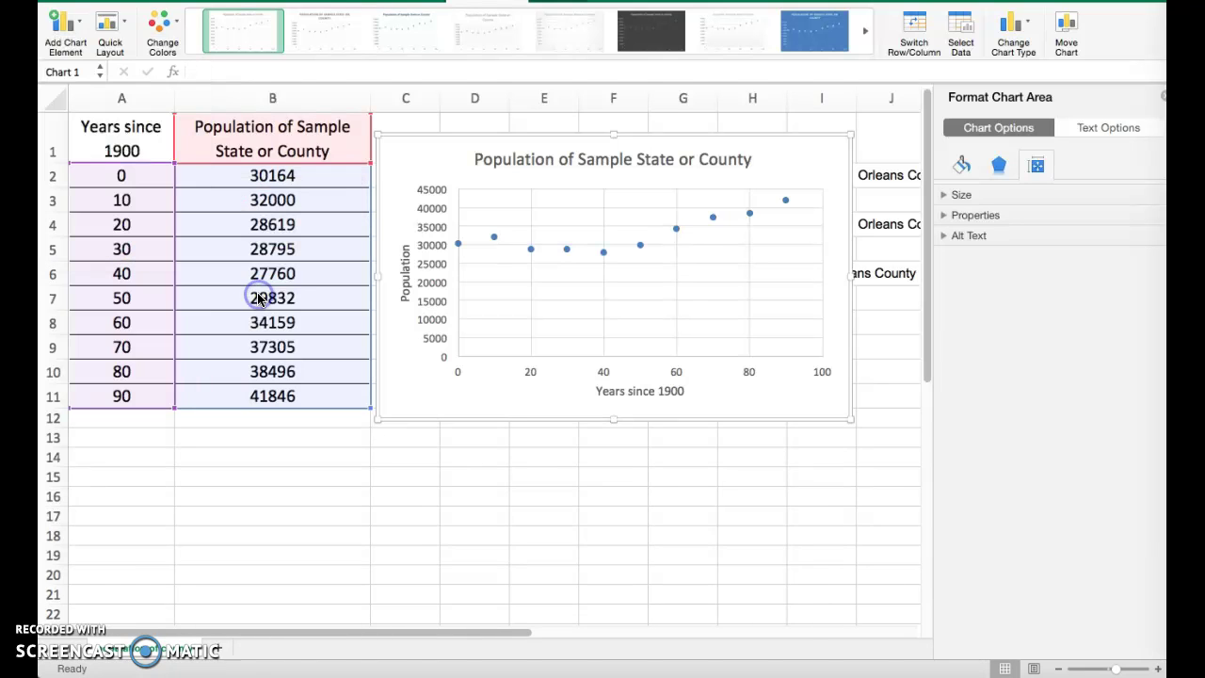
Step: Display the exponential trendline's equation and R-squared value on the chart and move the label above the data points, below the chart title
left_click(581, 241)
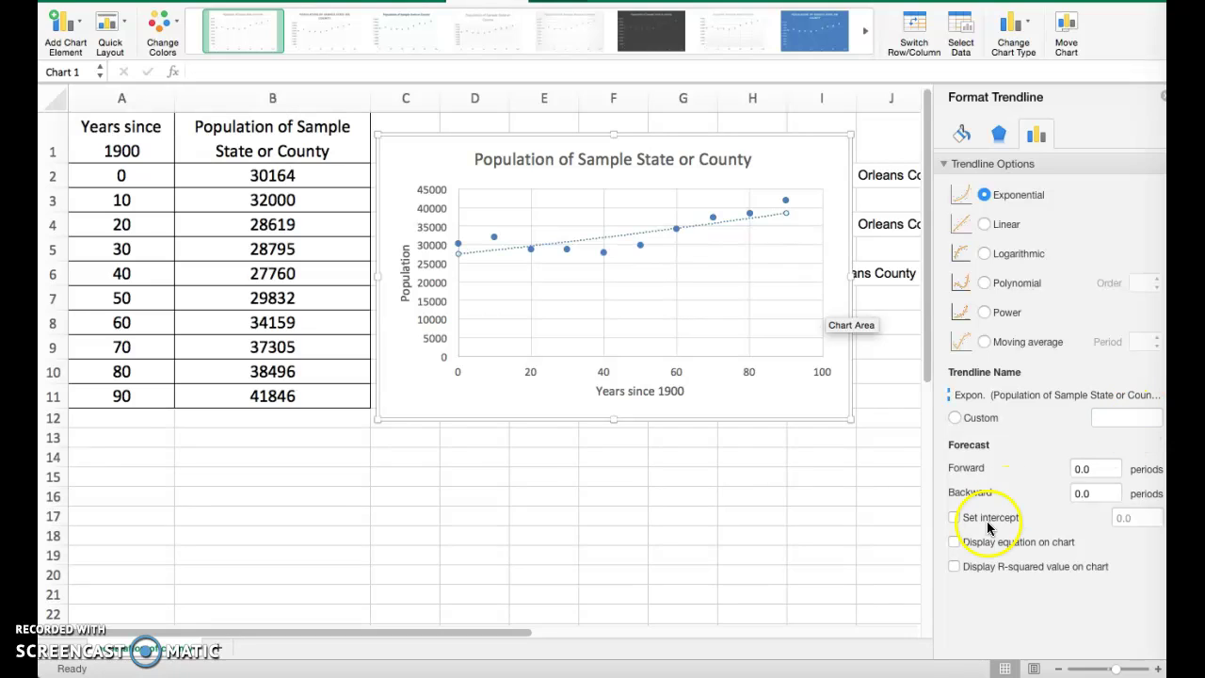
left_click(954, 543)
left_click(954, 566)
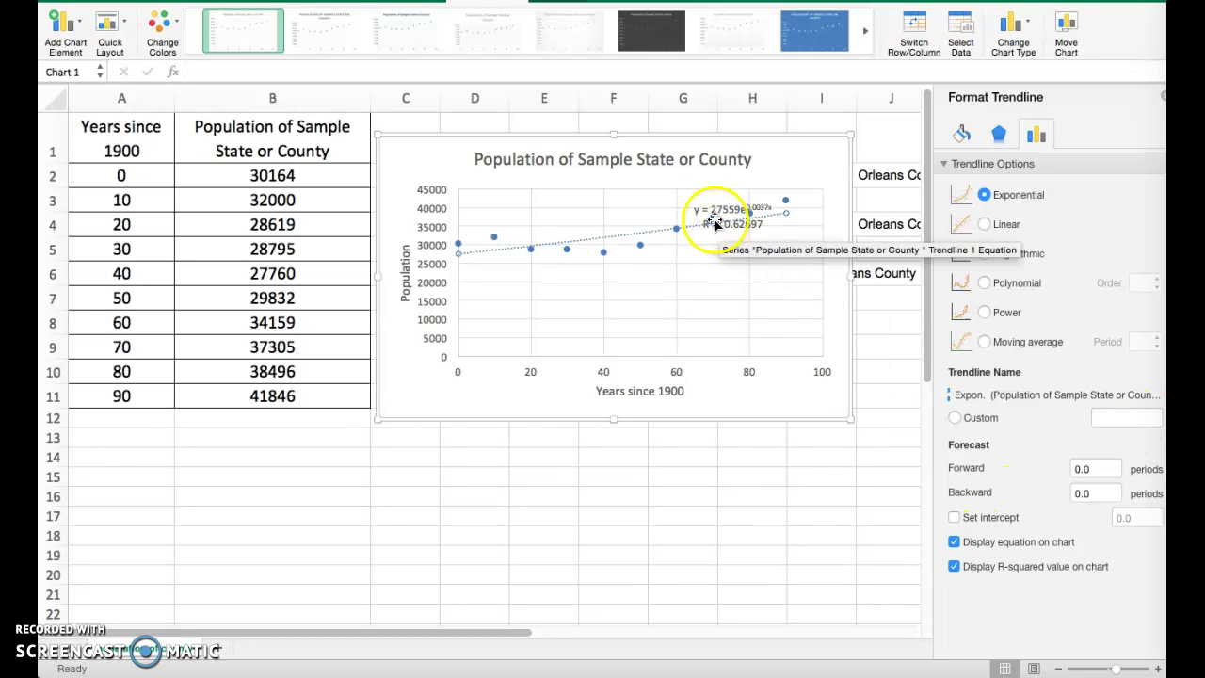
left_click_drag(720, 208, 599, 190)
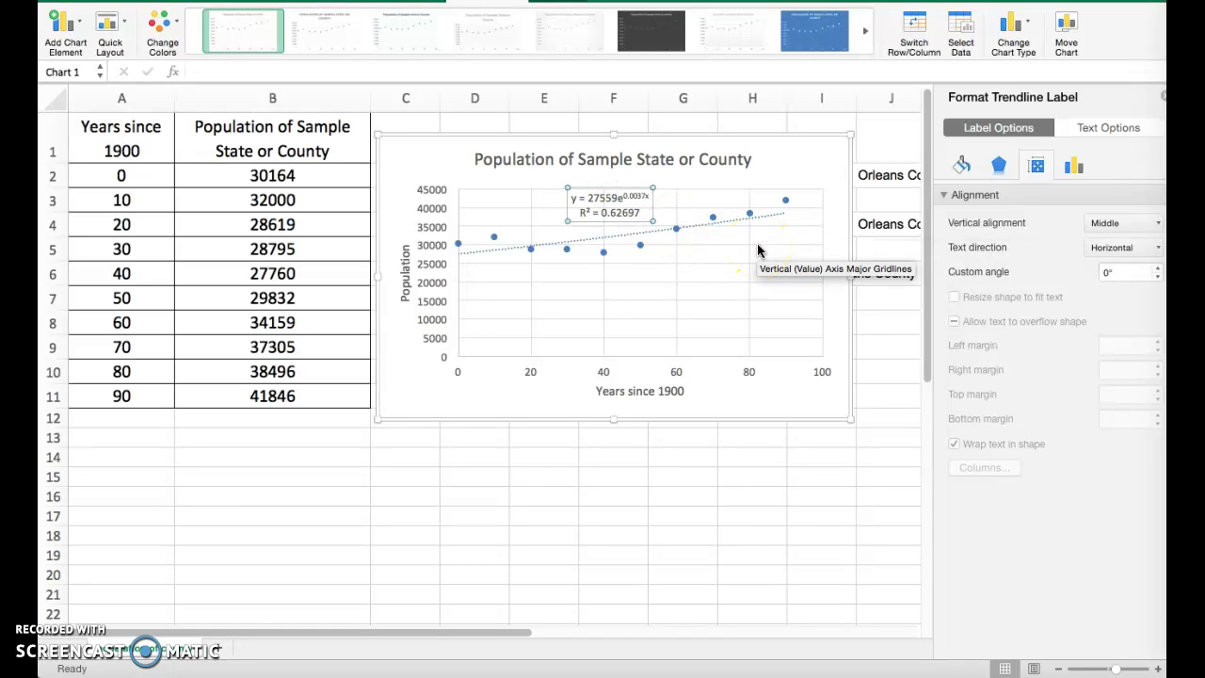
Step: Copy the whole chart, switch to PowerPoint and paste it onto the "Exponential Model" slide
left_click(411, 150)
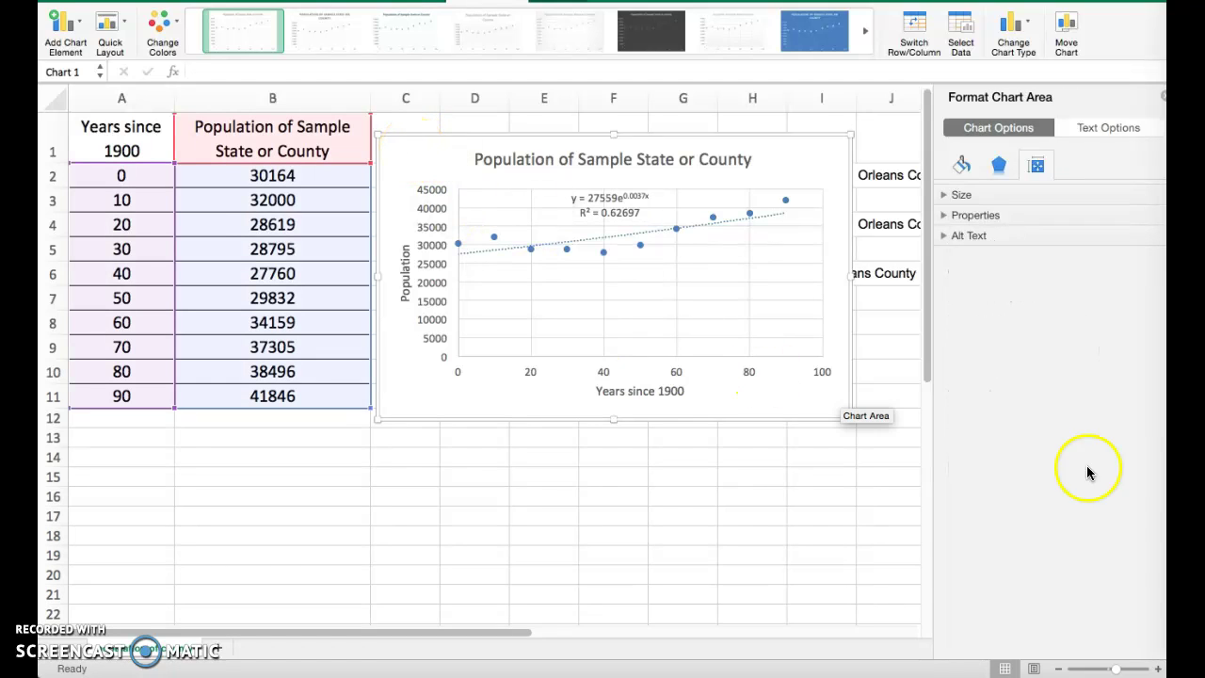
left_click(1181, 489)
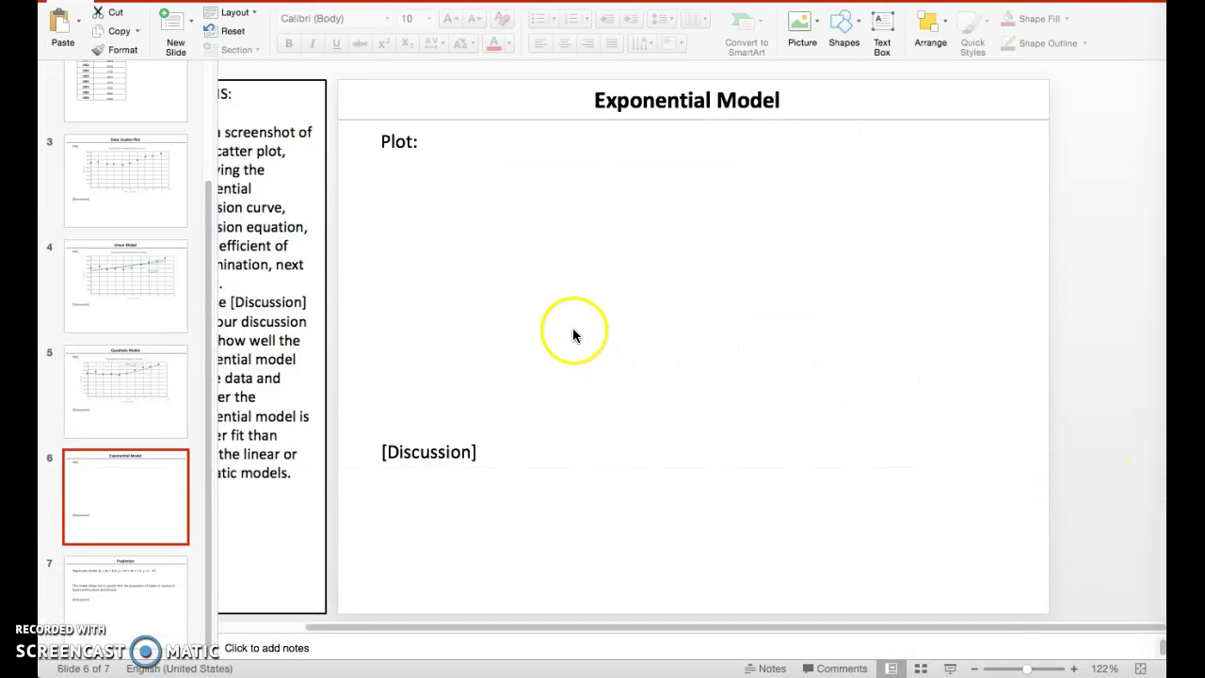
key("super+v")
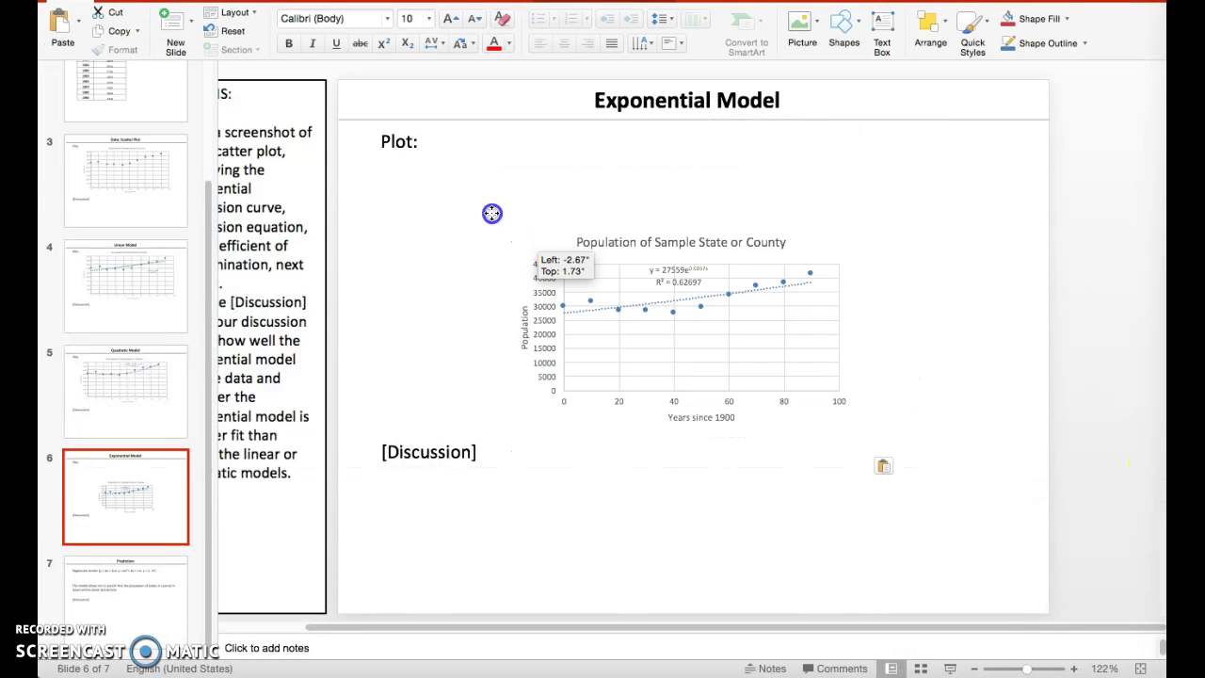